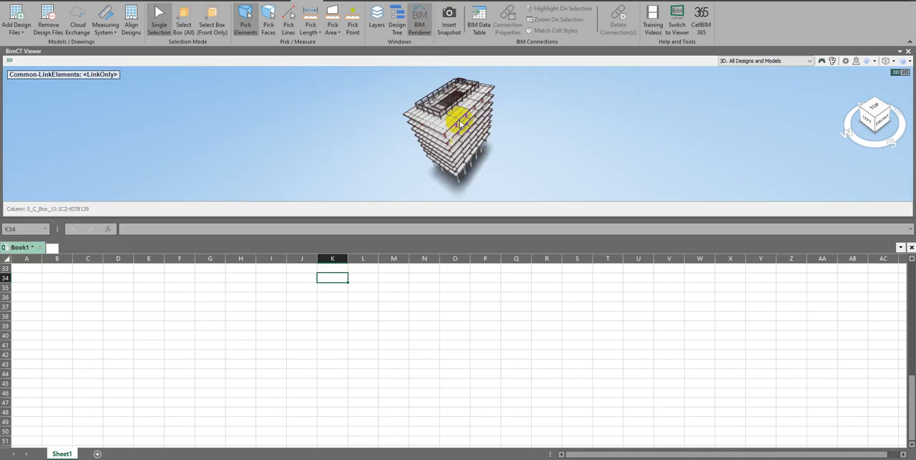
Open the BIM Data Table and fit its window beneath the 3D model view
click(401, 354)
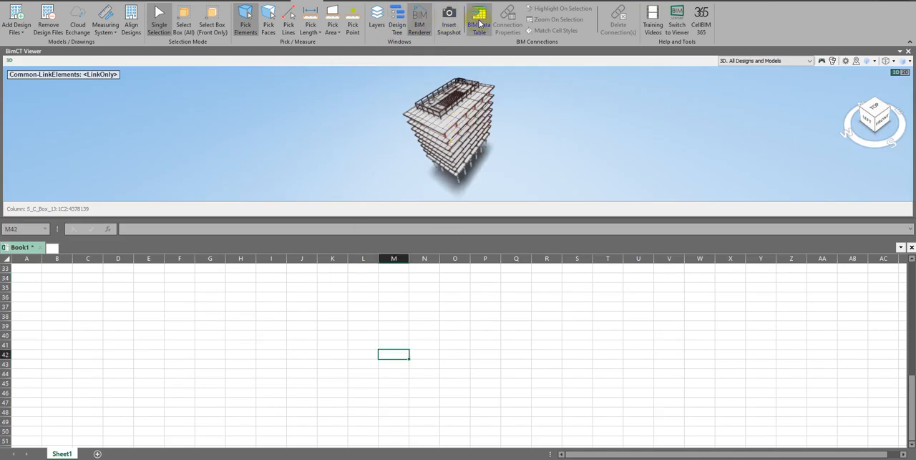
drag(0, 204, 763, 212)
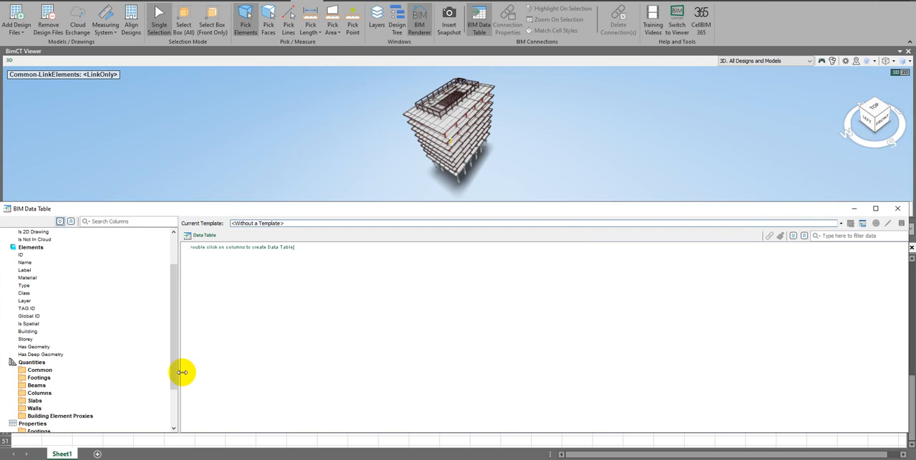
mouse_move(92, 209)
mouse_down()
mouse_move(116, 211)
mouse_move(76, 211)
mouse_up()
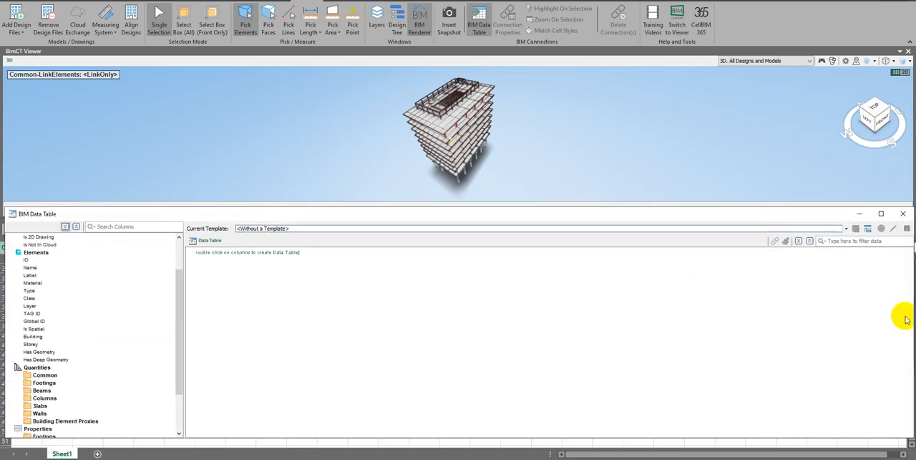
drag(850, 439, 851, 458)
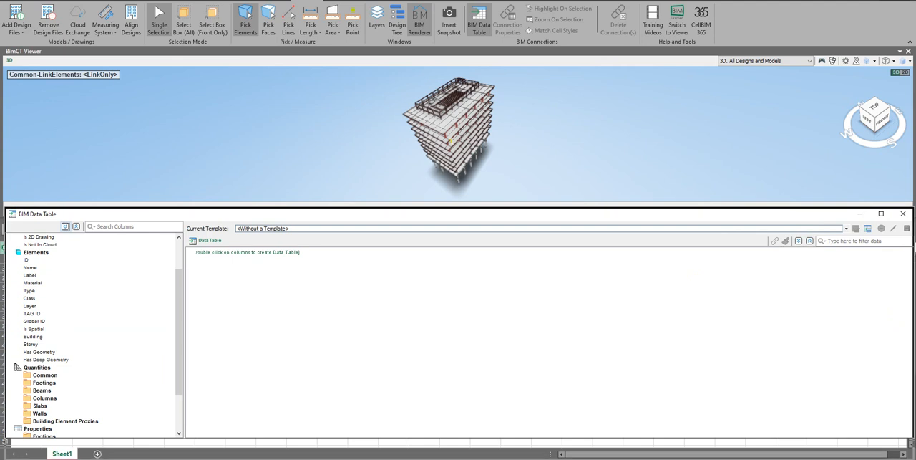
Add the model Name column and the element Name, Type and Storey columns to the data table
scroll(63, 405, up, 2)
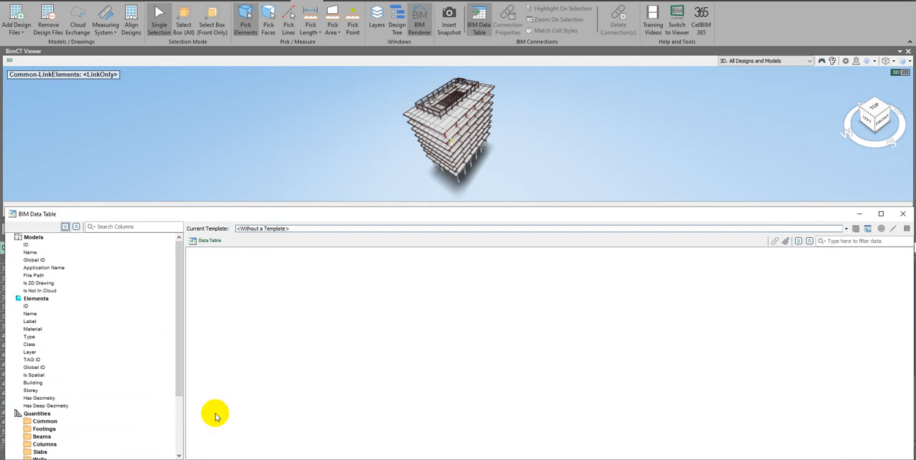
double_click(41, 256)
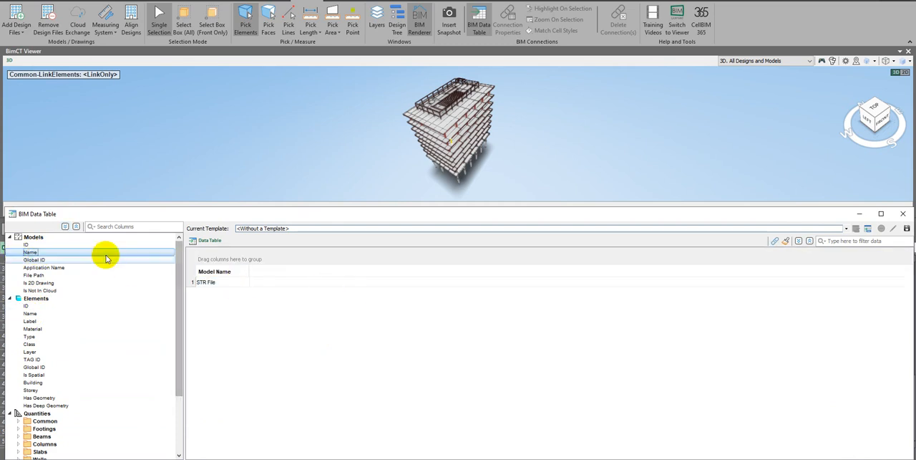
right_click(220, 274)
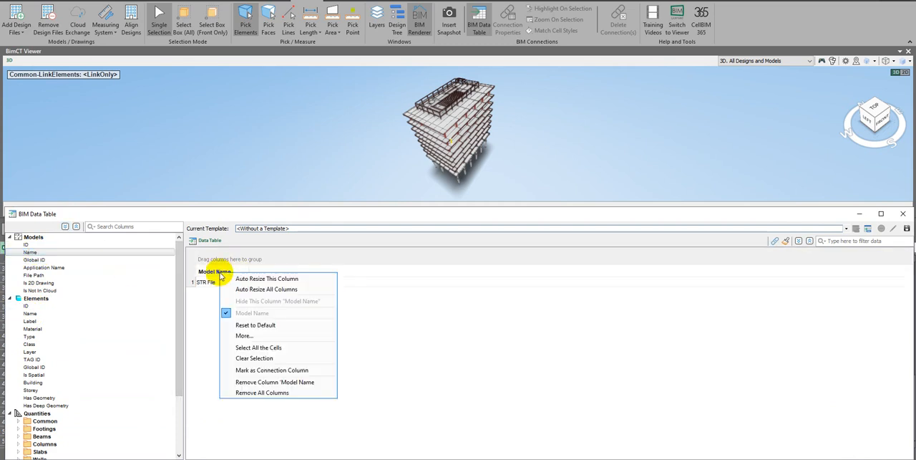
click(36, 300)
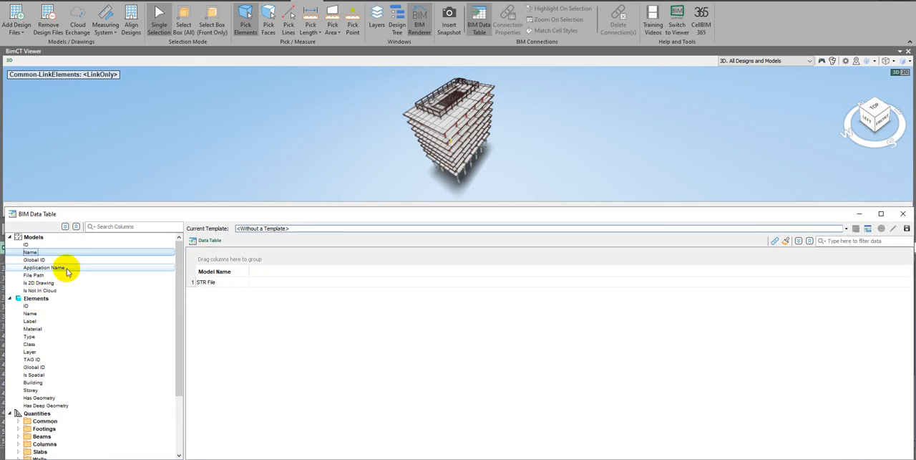
double_click(43, 315)
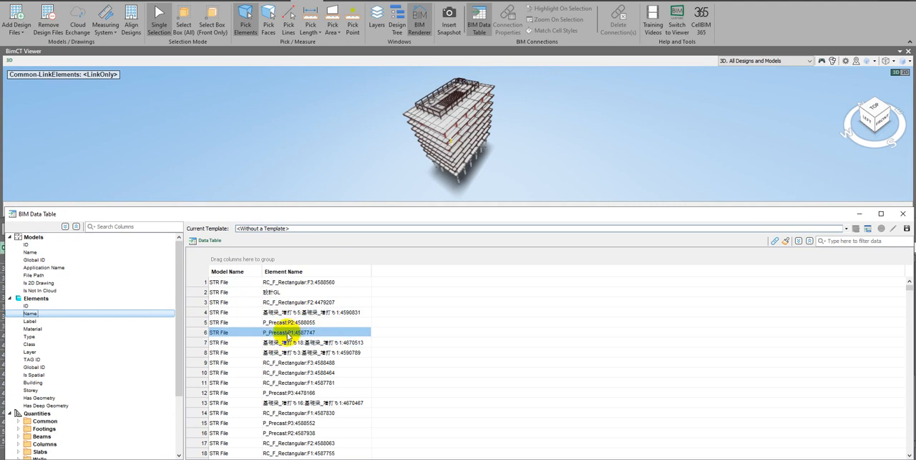
double_click(30, 336)
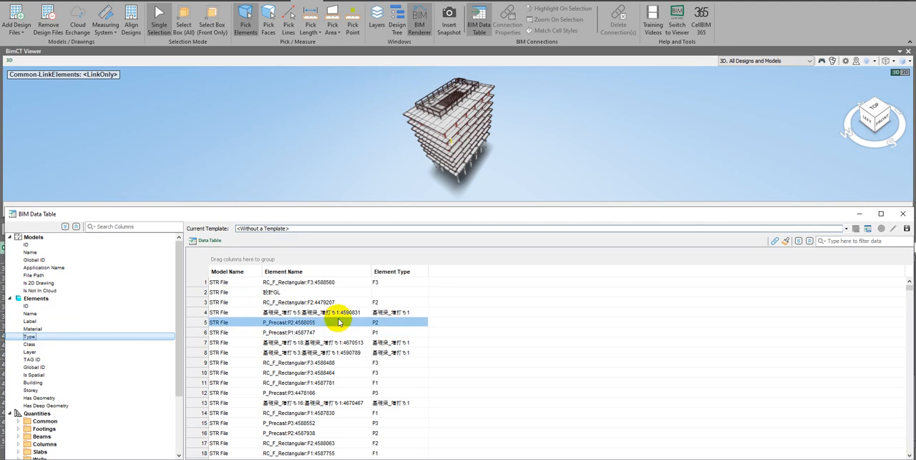
double_click(43, 389)
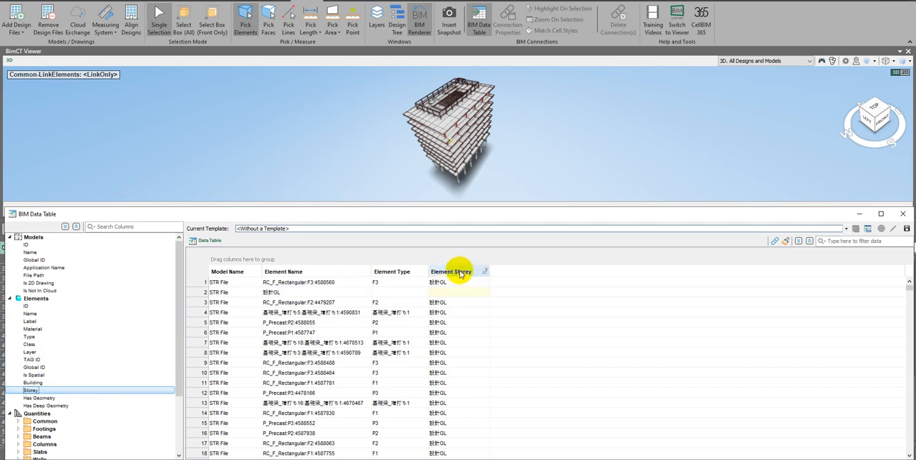
Remove the Model Name column from the data table
click(395, 283)
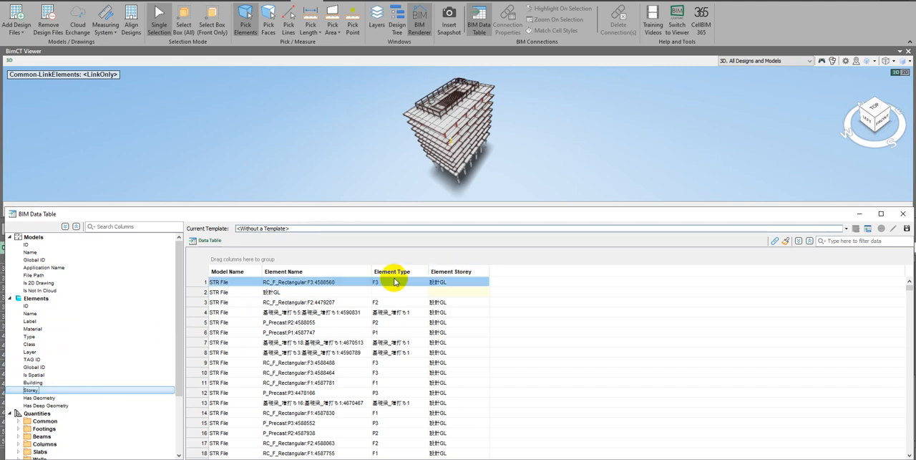
right_click(237, 271)
click(292, 443)
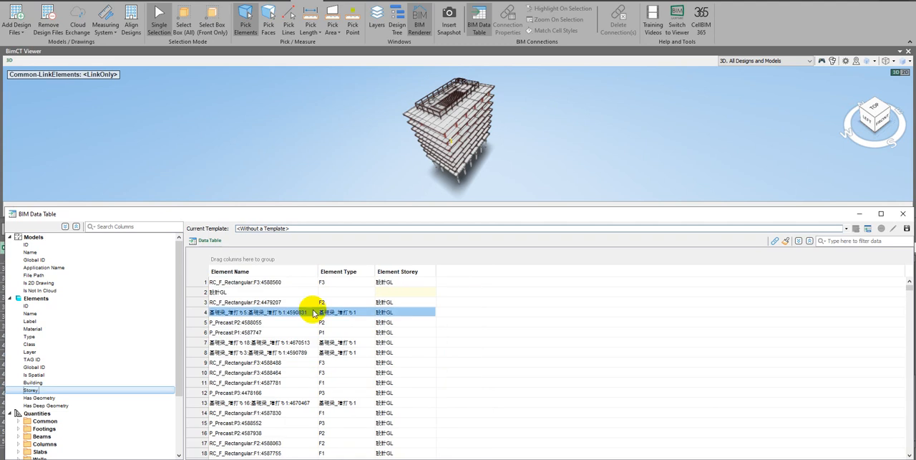
Reorder the table columns to Element Storey, Element Type, Element Name
drag(401, 270, 242, 271)
click(313, 282)
drag(404, 272, 337, 270)
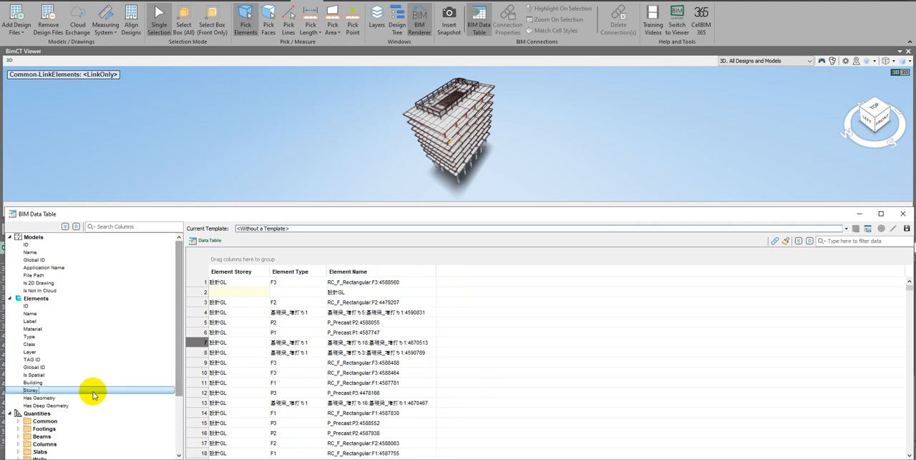
Add the NetVolume (Total) quantity of the footings as a column in the data table
scroll(79, 393, down, 4)
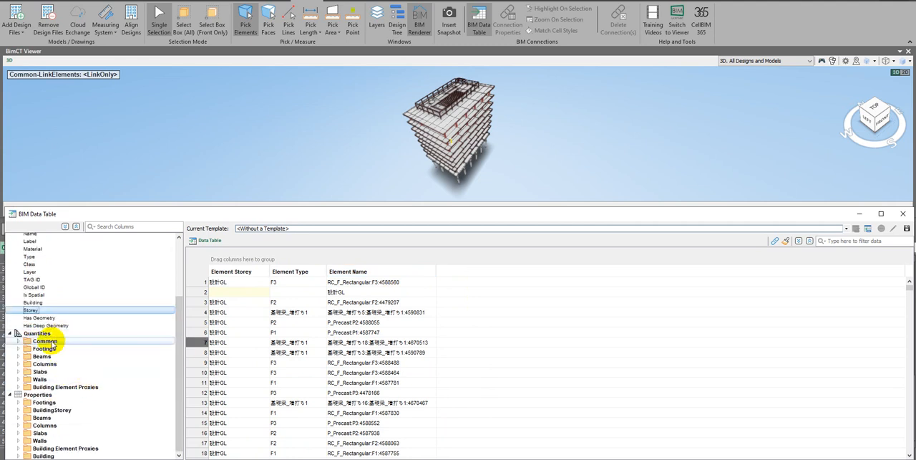
click(19, 349)
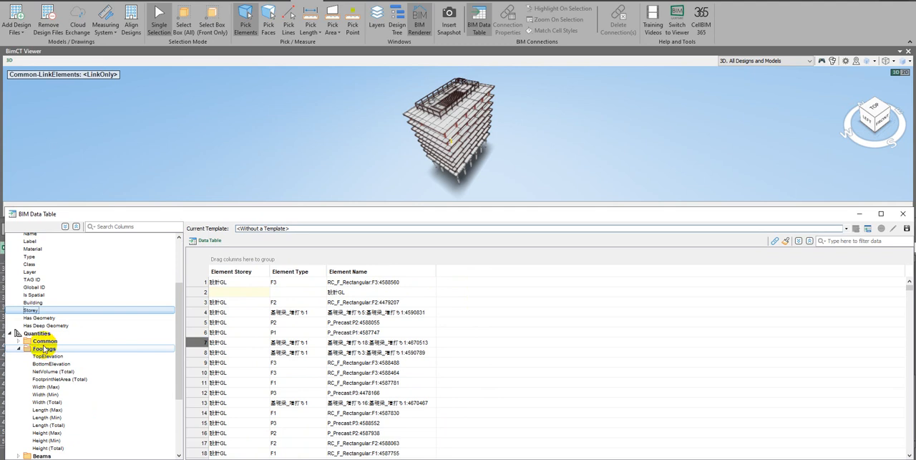
click(25, 341)
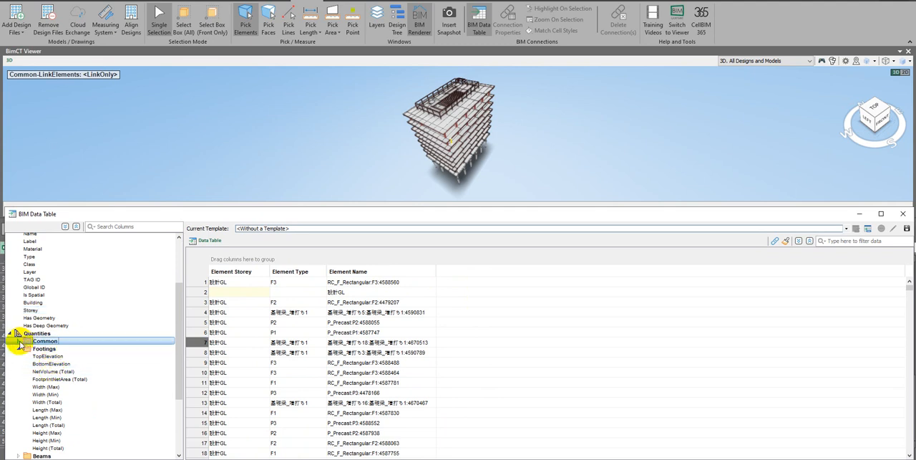
double_click(63, 374)
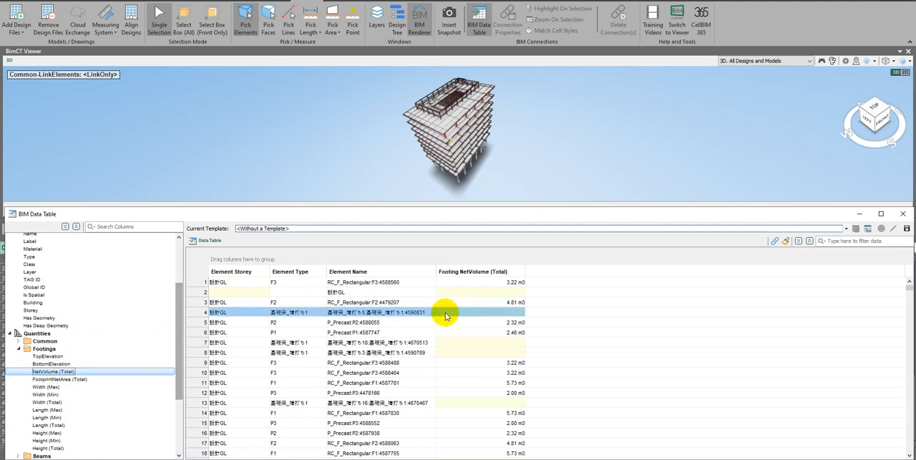
Collapse the Footings quantities and add the beams' FootprintNetArea (Total) as a table column
click(19, 349)
click(18, 357)
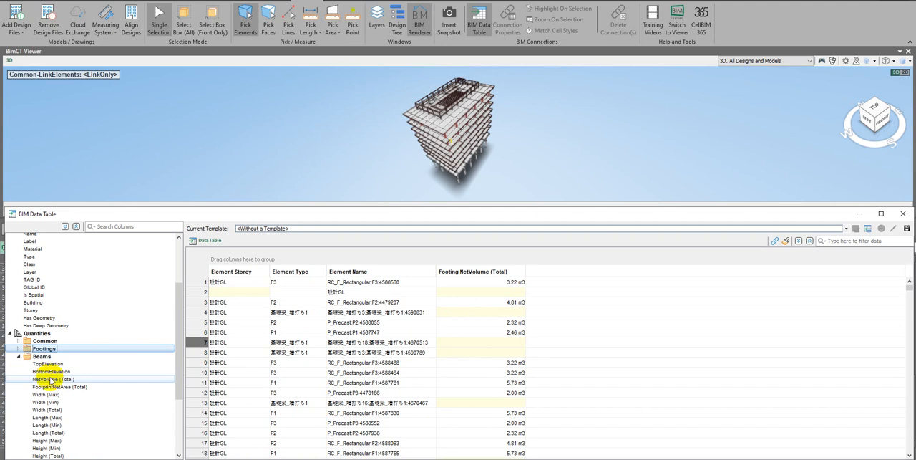
double_click(77, 387)
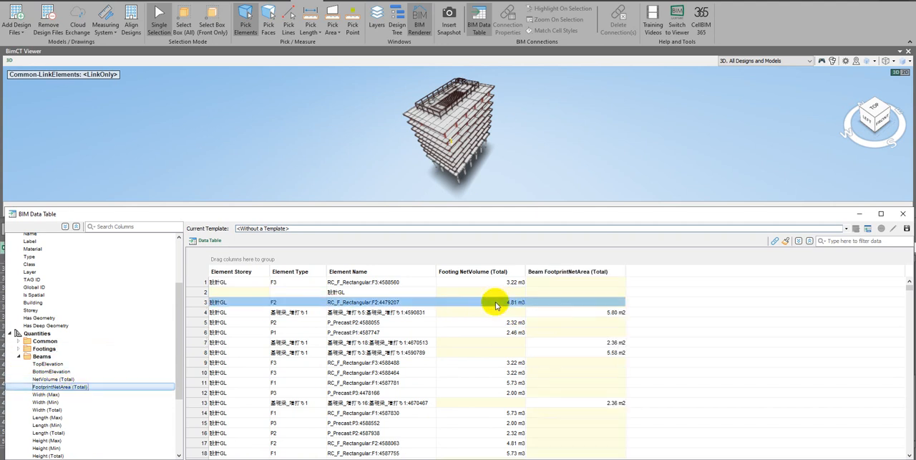
Add the NetVolume (Total) quantity of the columns category to the data table
scroll(108, 394, down, 3)
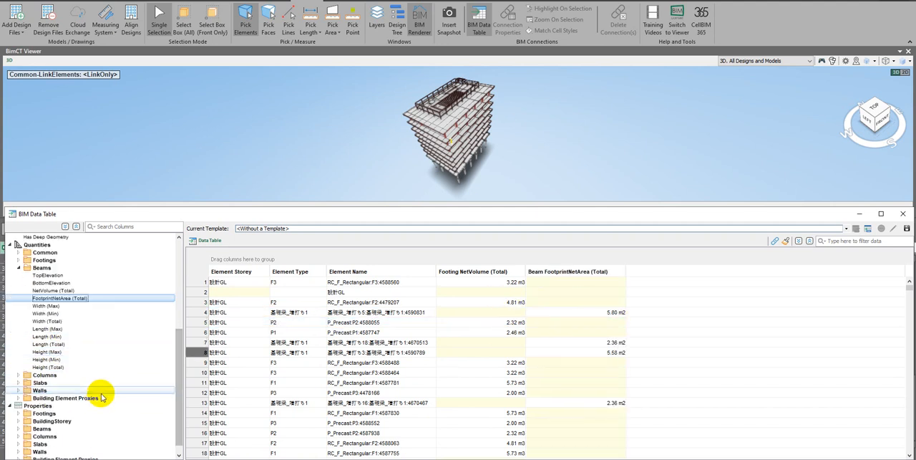
click(21, 376)
click(19, 375)
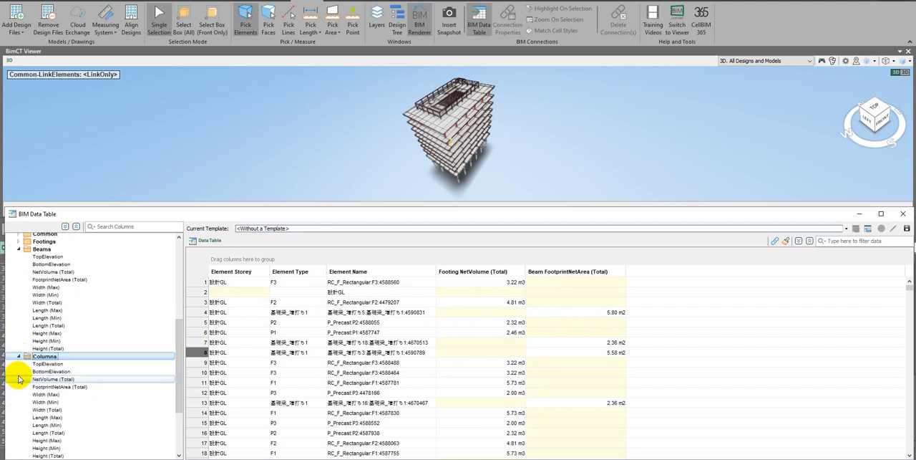
double_click(70, 378)
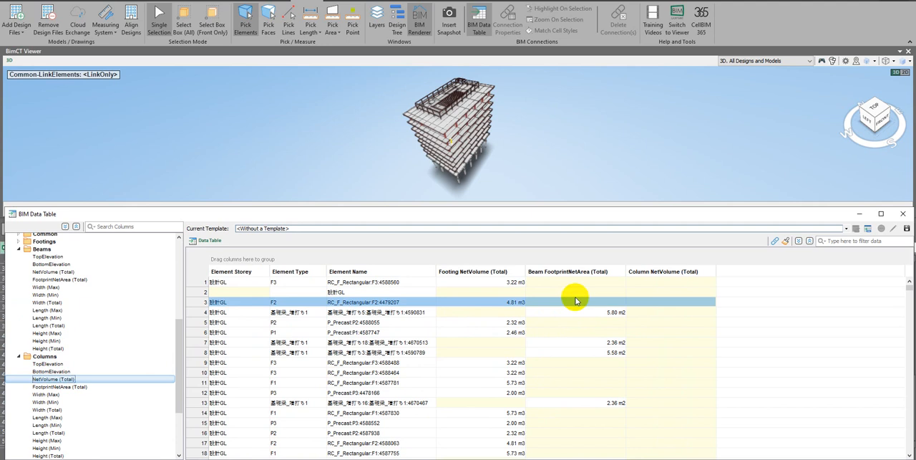
Add the slabs' NetVolume (Total) quantity to the data table and collapse the Slabs group
scroll(143, 345, down, 4)
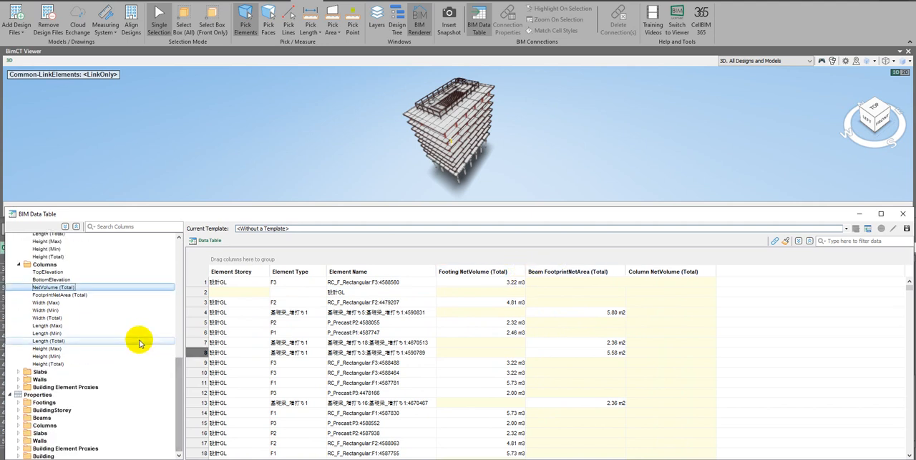
click(19, 373)
scroll(68, 353, down, 3)
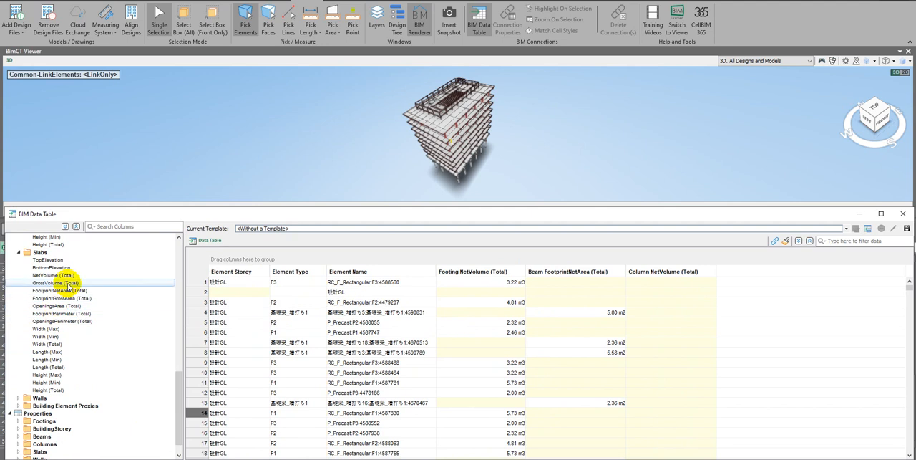
drag(71, 275, 781, 278)
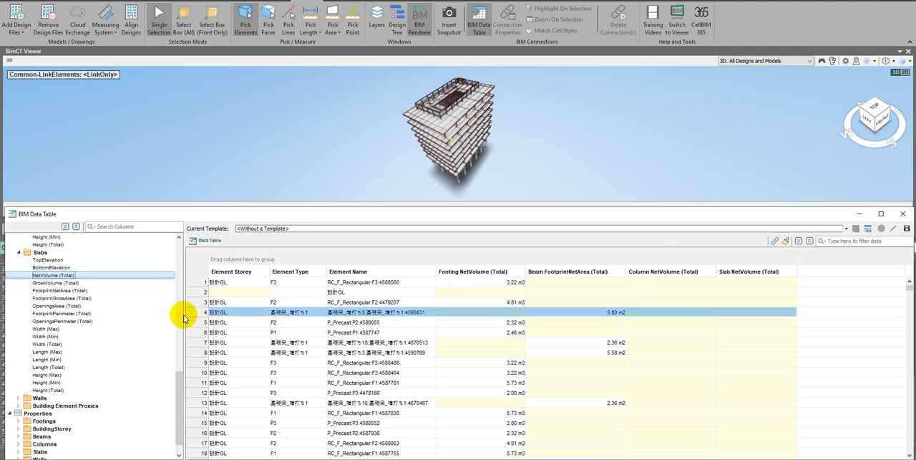
click(20, 254)
click(19, 252)
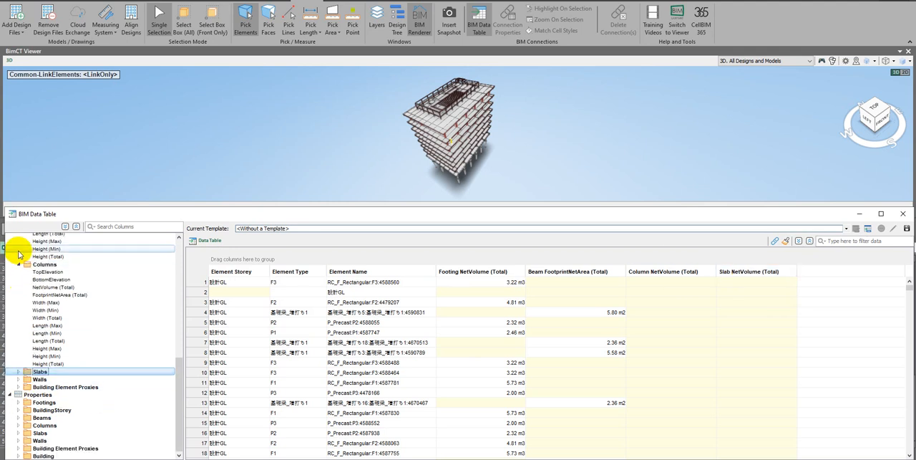
Add the walls' NetVolume (Total) quantity to the data table and collapse the Walls group
click(18, 379)
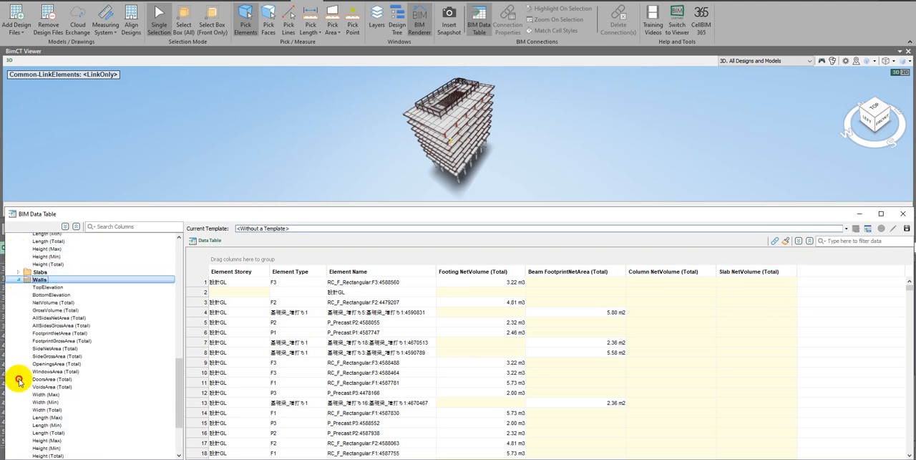
drag(64, 304, 542, 320)
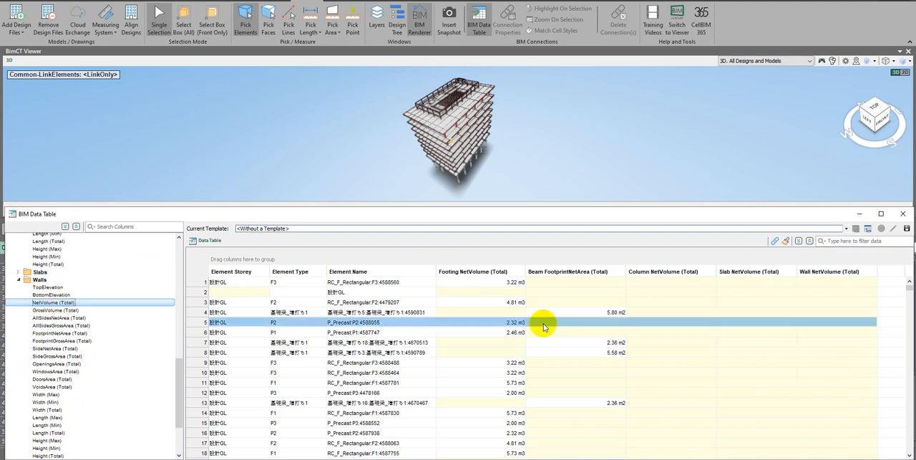
scroll(752, 337, down, 4)
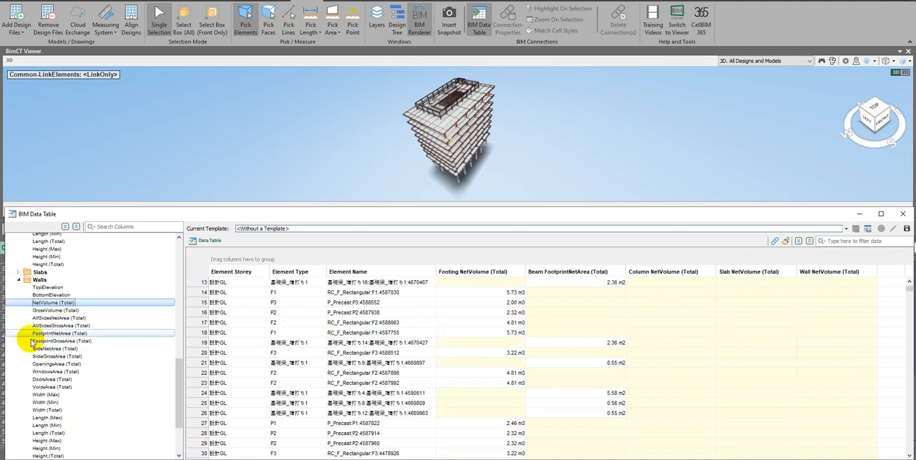
click(18, 280)
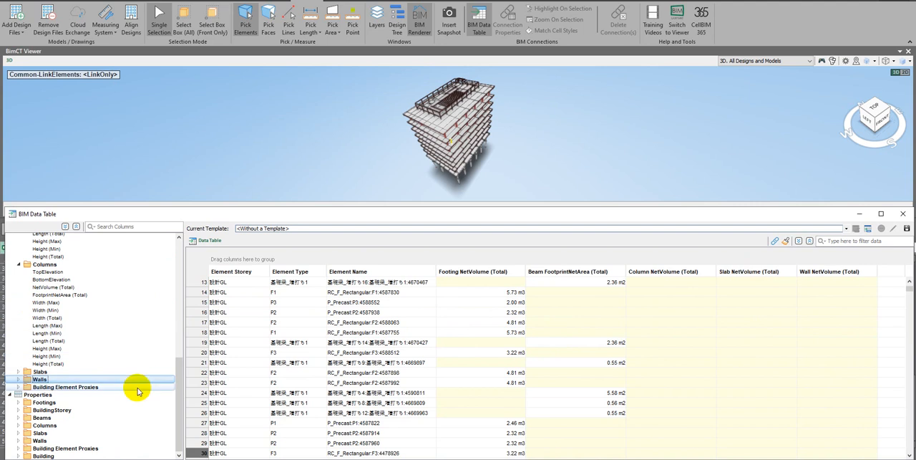
Expand the Footings properties and check the contents of their Structural group
click(18, 403)
scroll(43, 372, down, 4)
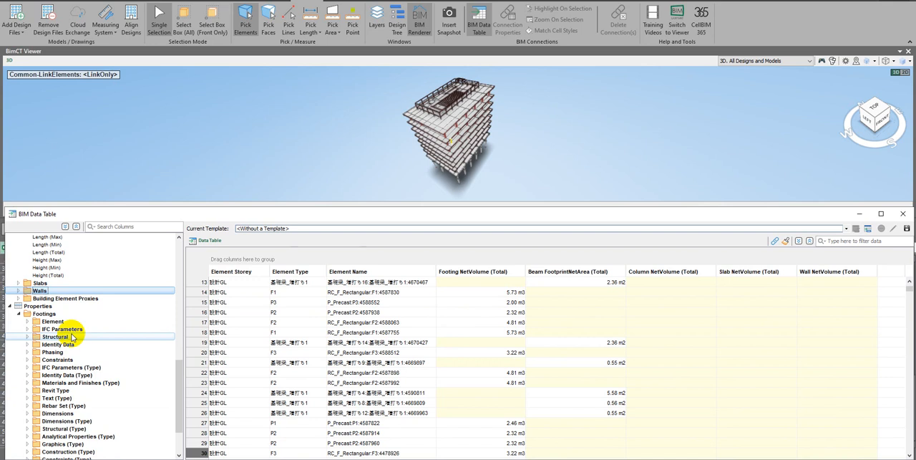
double_click(65, 338)
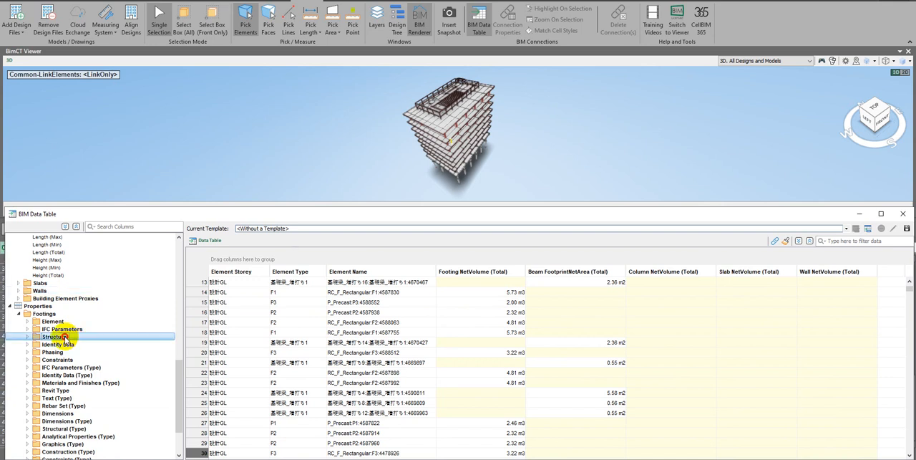
click(27, 338)
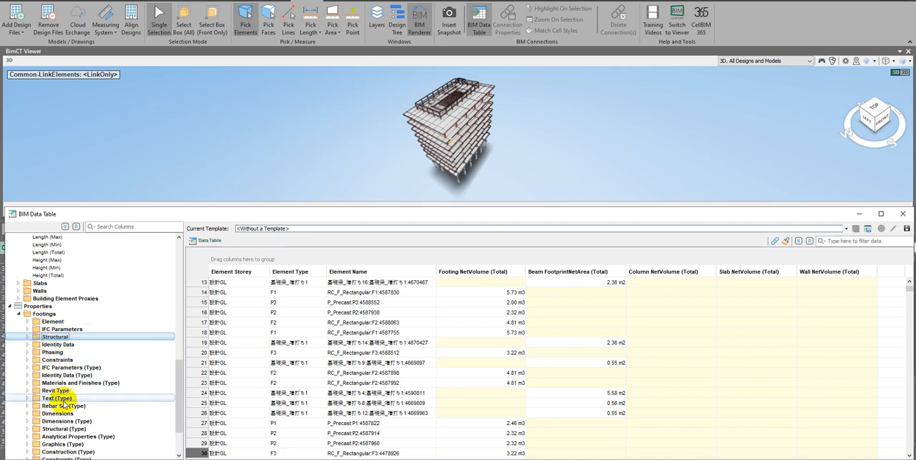
Add the footings' Dimensions (Type) Length (Total) property as a table column and view that column
scroll(64, 401, down, 3)
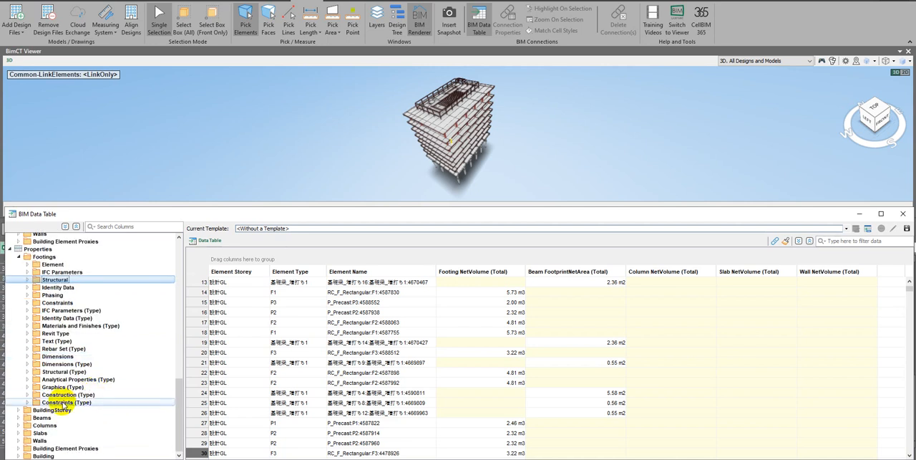
click(62, 364)
click(28, 364)
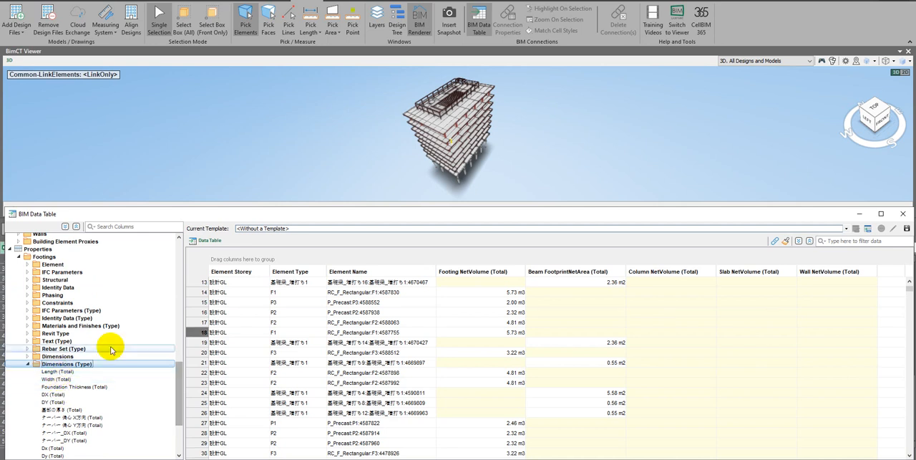
double_click(57, 372)
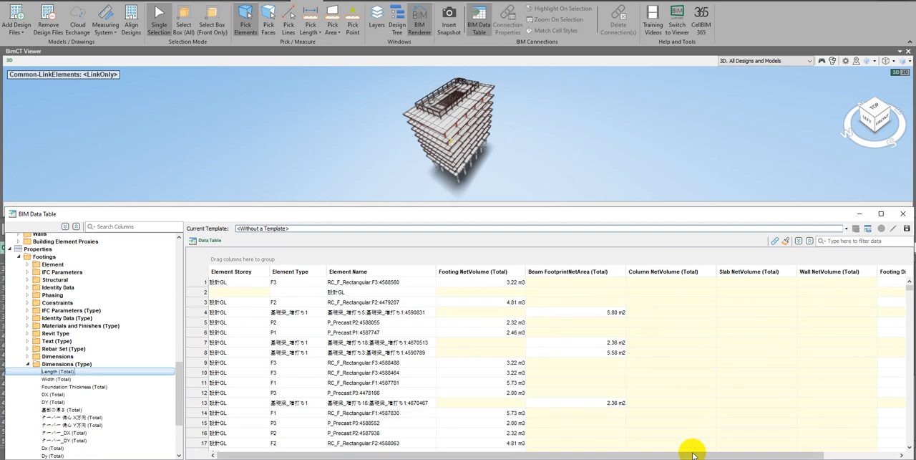
drag(692, 446, 818, 446)
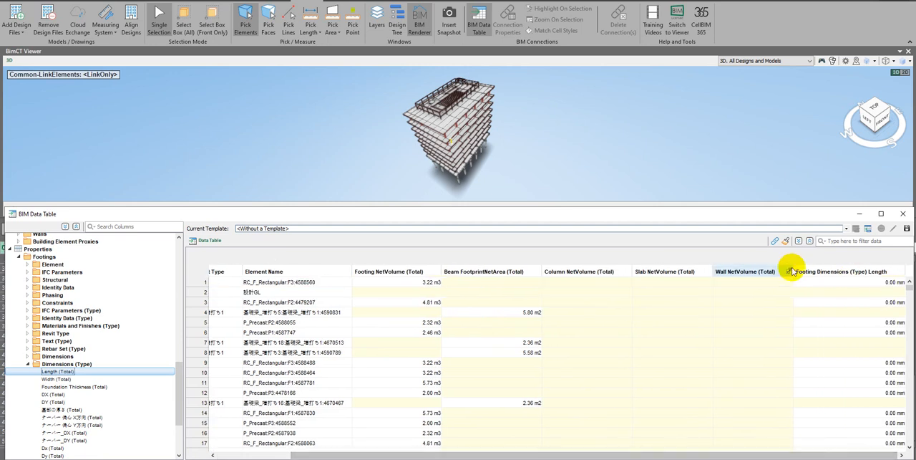
drag(794, 268, 814, 282)
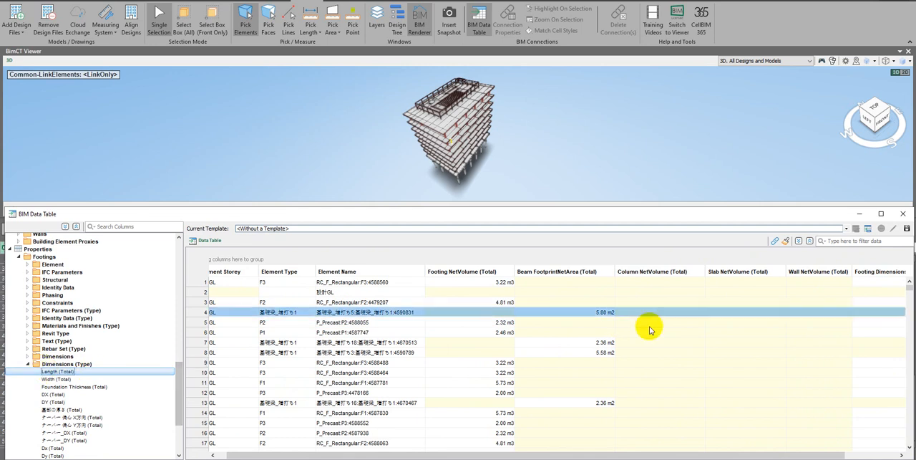
Remove the Footing Dimensions (Type) Length column from the data table
click(877, 271)
right_click(878, 273)
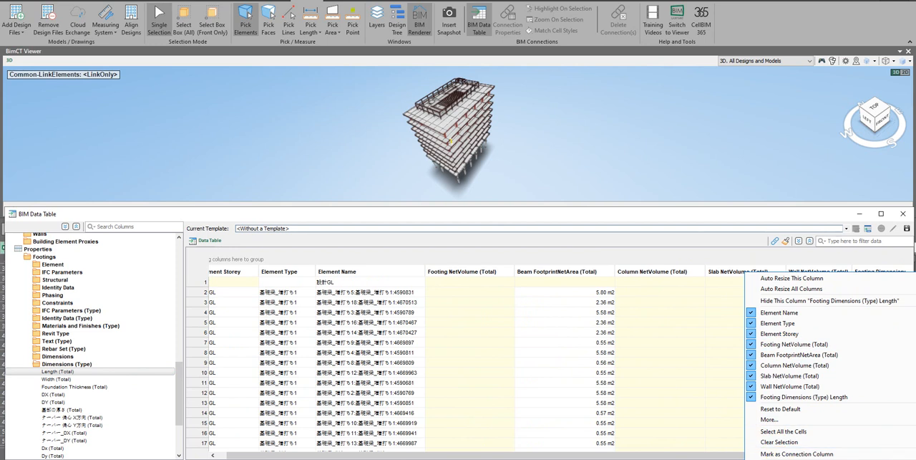
click(795, 459)
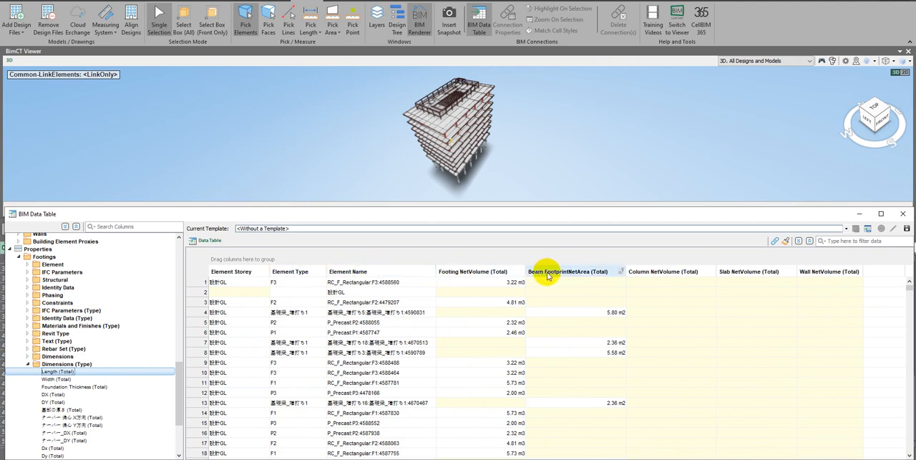
Narrow the Element Name, Footing NetVolume, Beam FootprintNetArea and Column NetVolume columns of the data table
drag(436, 272, 377, 272)
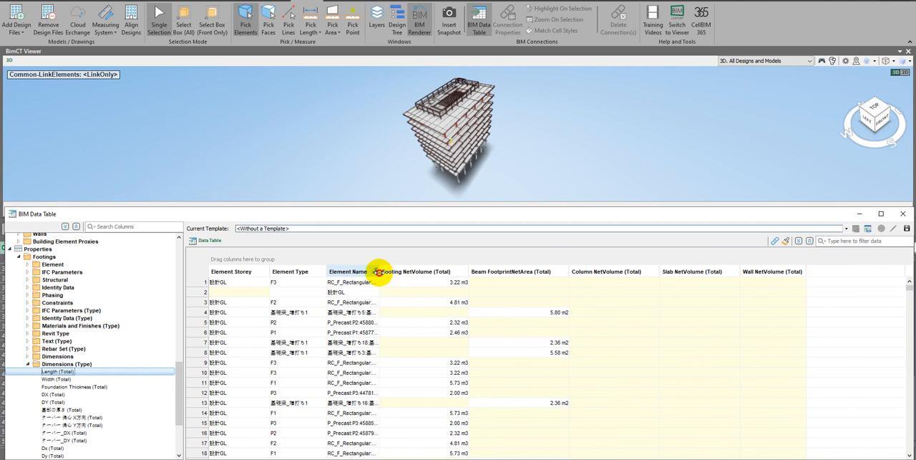
drag(469, 271, 421, 271)
drag(520, 271, 459, 270)
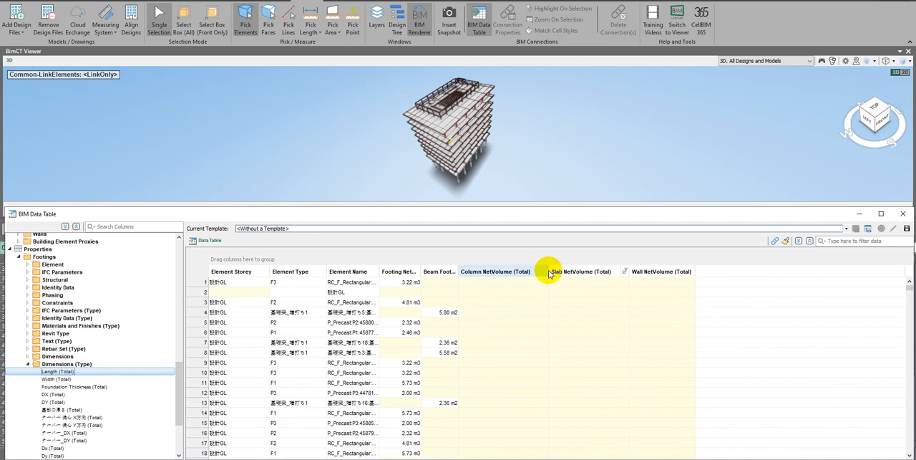
drag(544, 271, 484, 272)
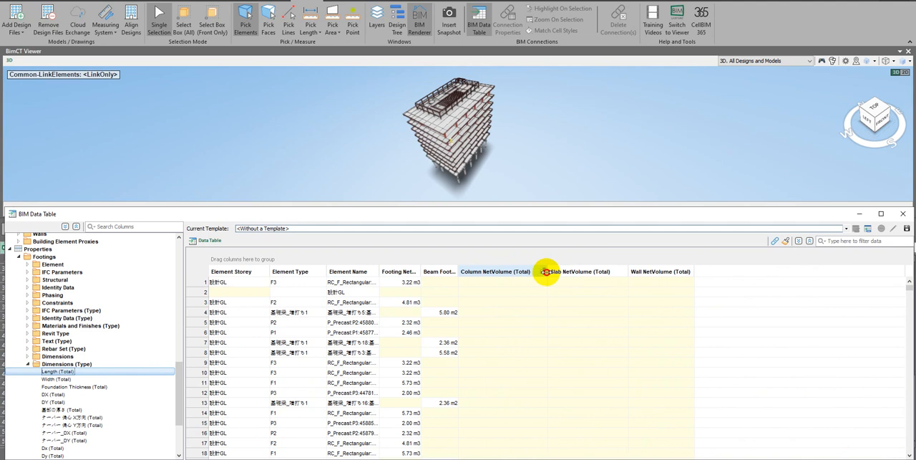
double_click(529, 272)
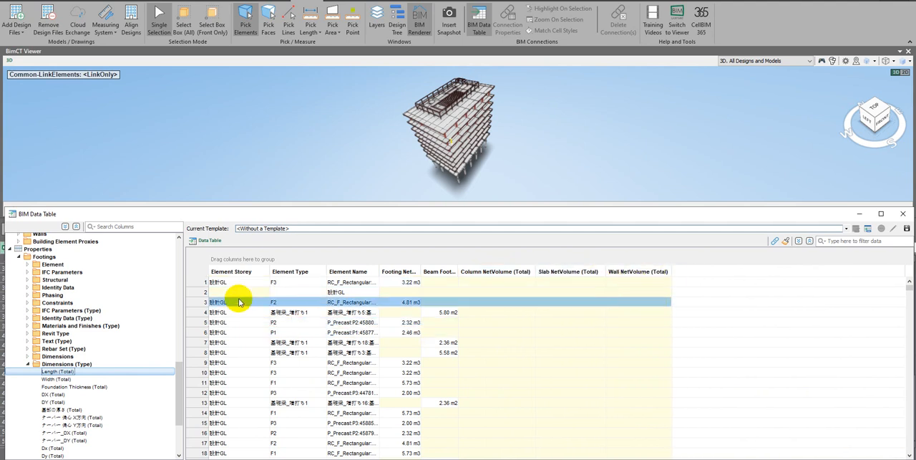
Filter the Element Storey column to 1FL and look over the remaining rows
click(255, 271)
click(259, 272)
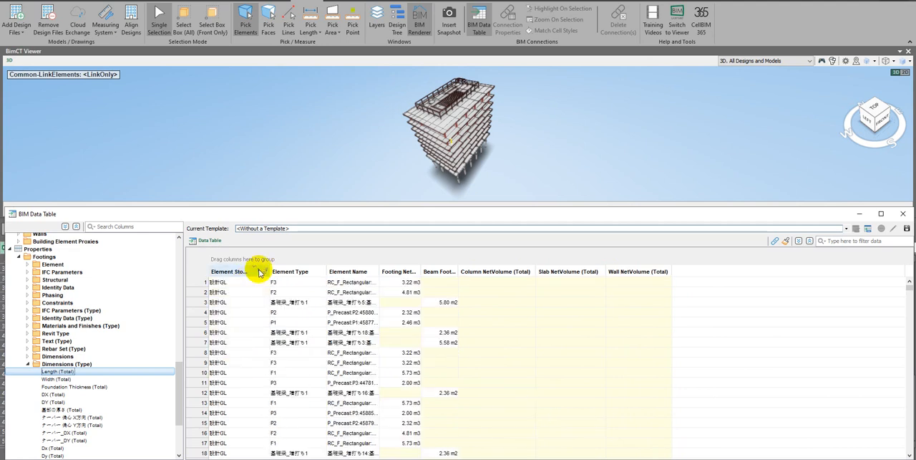
click(264, 272)
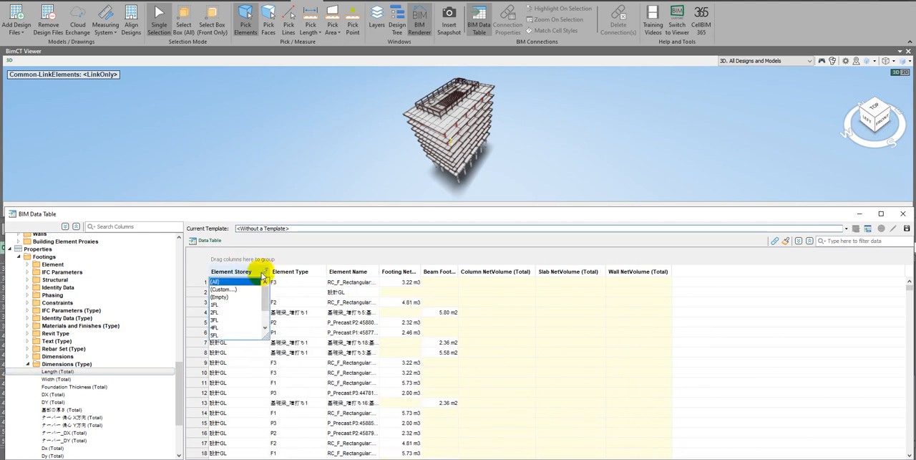
click(223, 305)
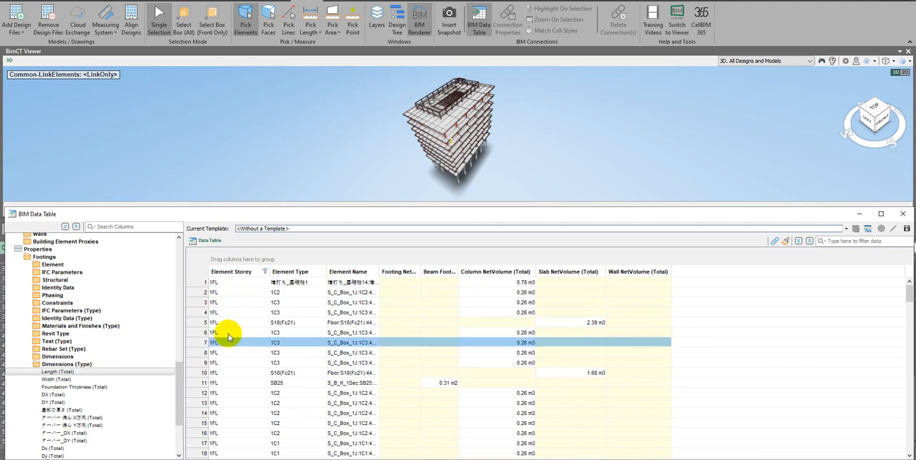
scroll(244, 350, down, 10)
scroll(243, 351, up, 10)
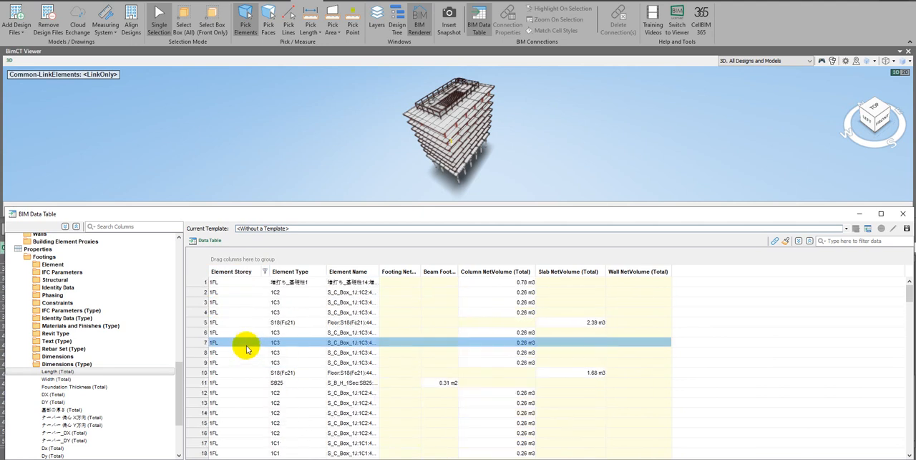
Look through the available filter values of the Element Type and Element Name columns without choosing any
click(322, 271)
mouse_move(324, 292)
mouse_down()
mouse_move(323, 316)
mouse_move(331, 294)
mouse_up()
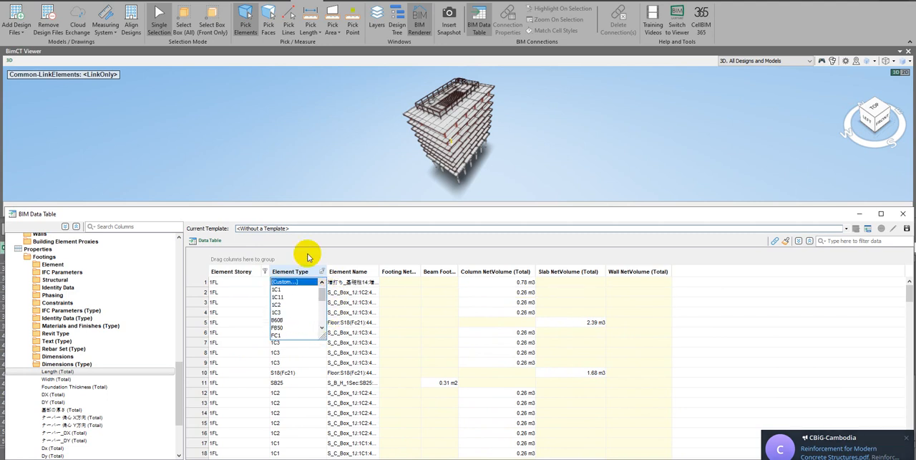
click(318, 253)
click(356, 273)
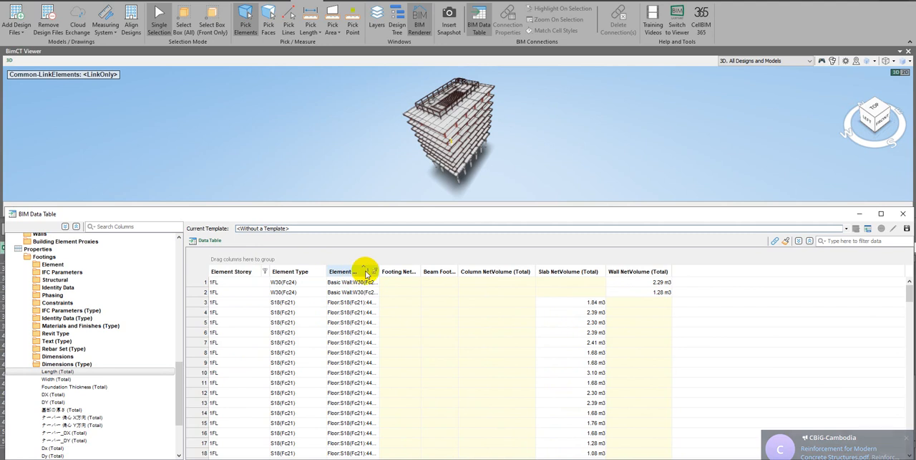
click(373, 271)
scroll(322, 313, down, 5)
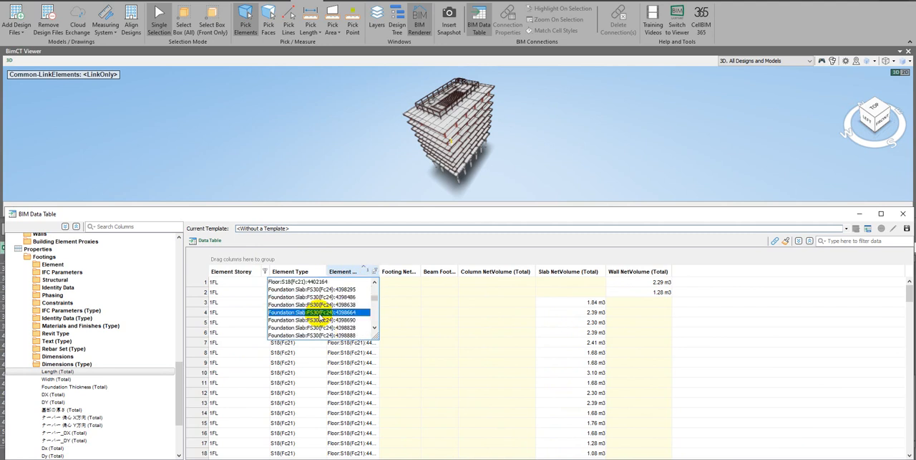
scroll(320, 315, down, 2)
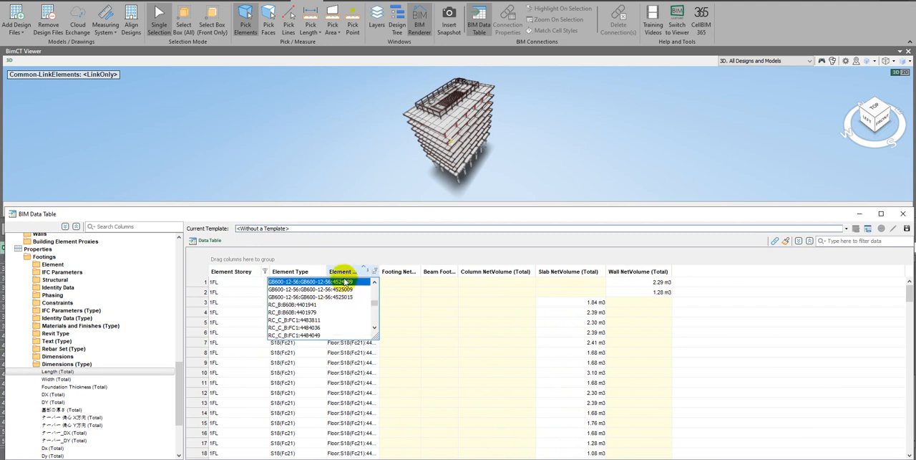
click(451, 257)
Try the elements' Label as a table column, checking its filter values, and remove the column again
scroll(93, 309, up, 6)
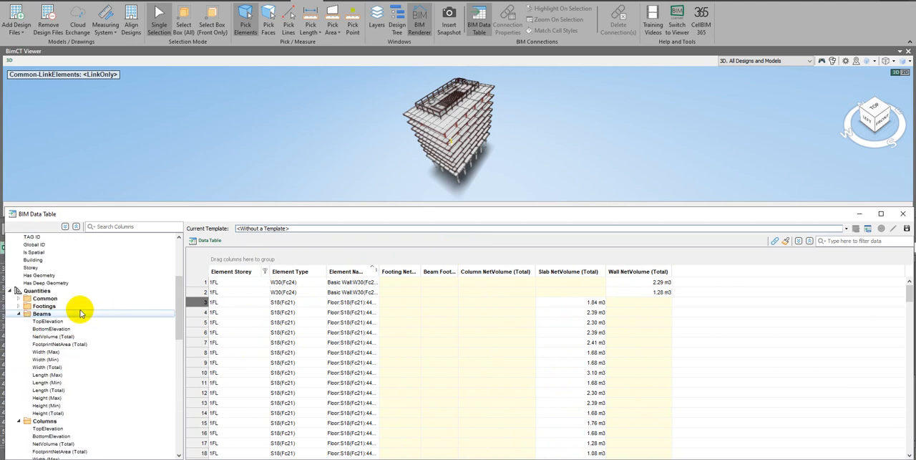
scroll(79, 312, up, 1)
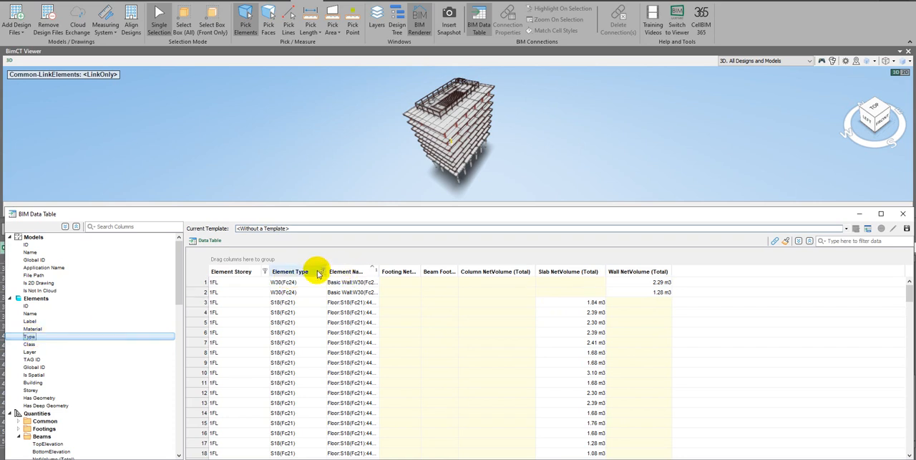
double_click(36, 321)
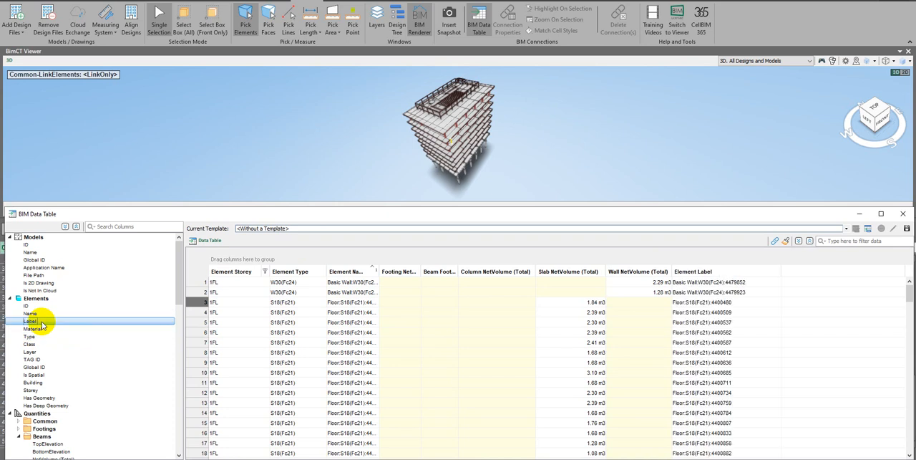
click(776, 271)
scroll(755, 313, down, 10)
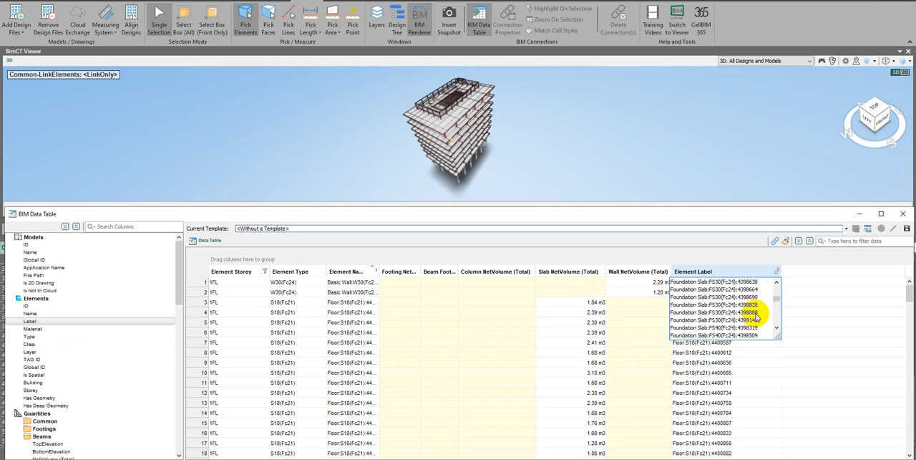
right_click(763, 265)
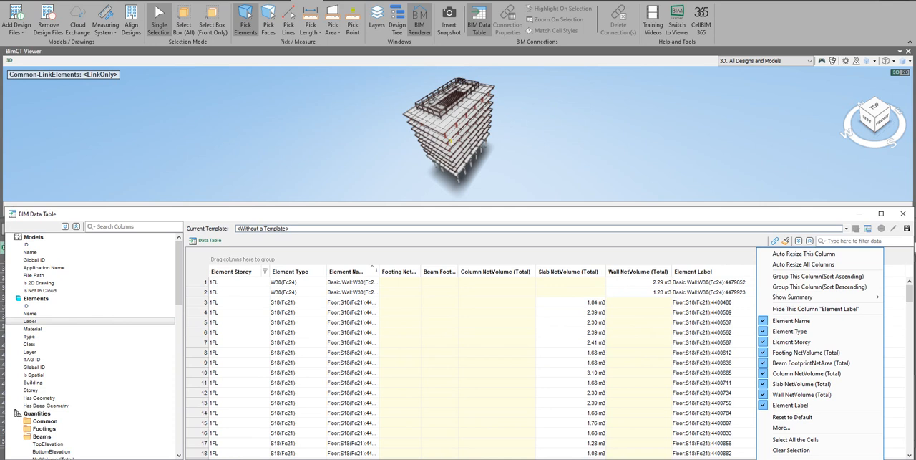
click(804, 458)
Try the elements' ID as a table column and remove the column again
double_click(27, 306)
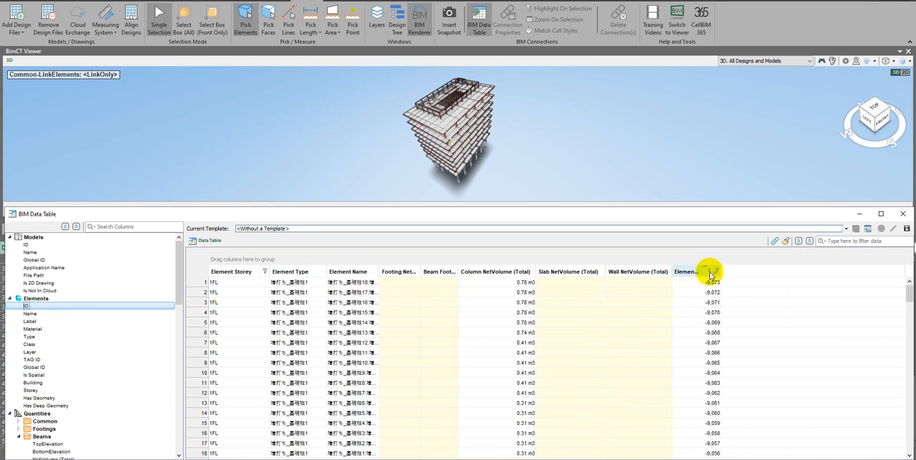
right_click(710, 272)
click(745, 457)
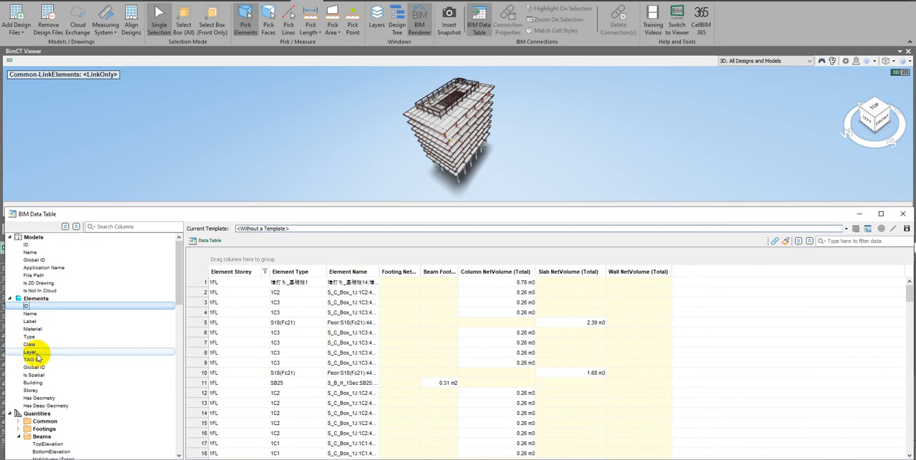
Insert the elements' Layer as a column between Element Storey and Element Type and filter it to Structural Columns
drag(38, 356, 333, 273)
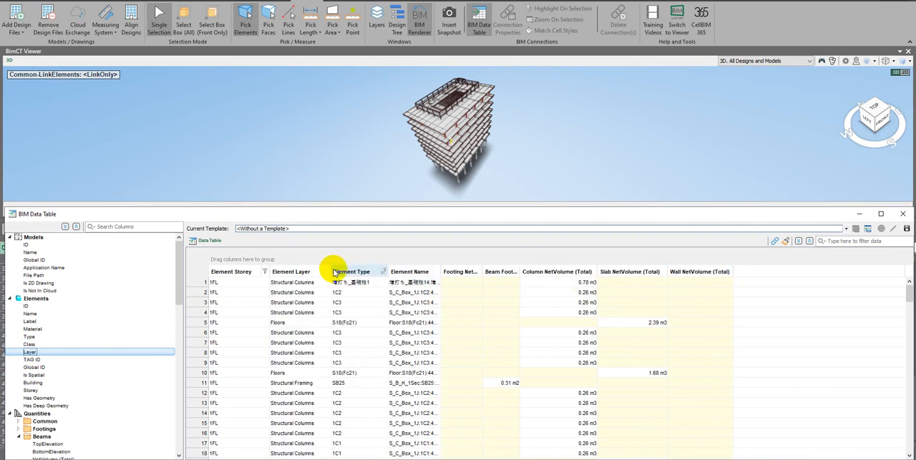
click(304, 283)
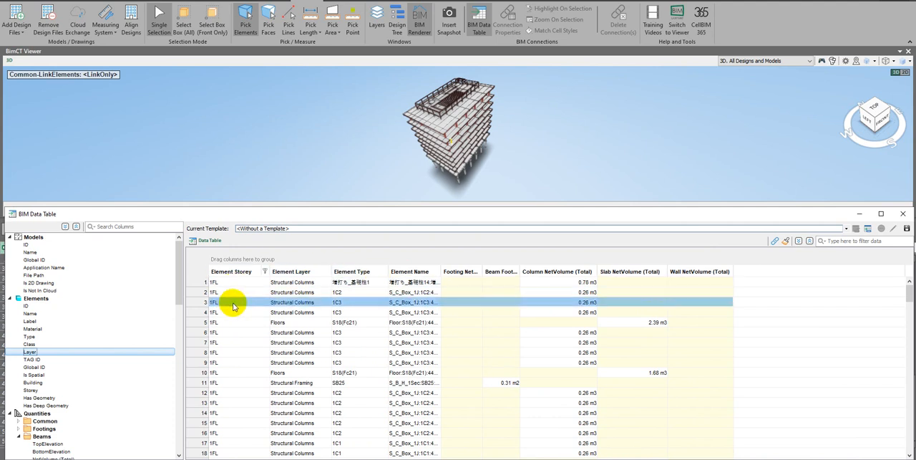
click(315, 271)
click(316, 272)
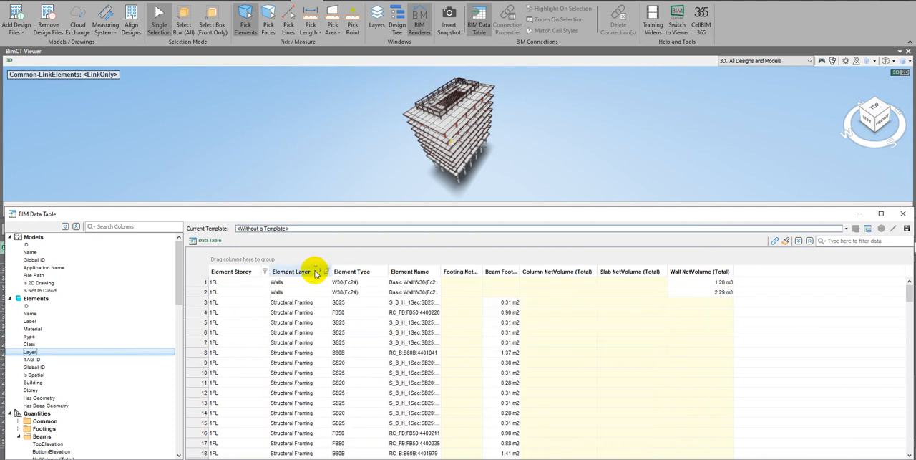
click(327, 271)
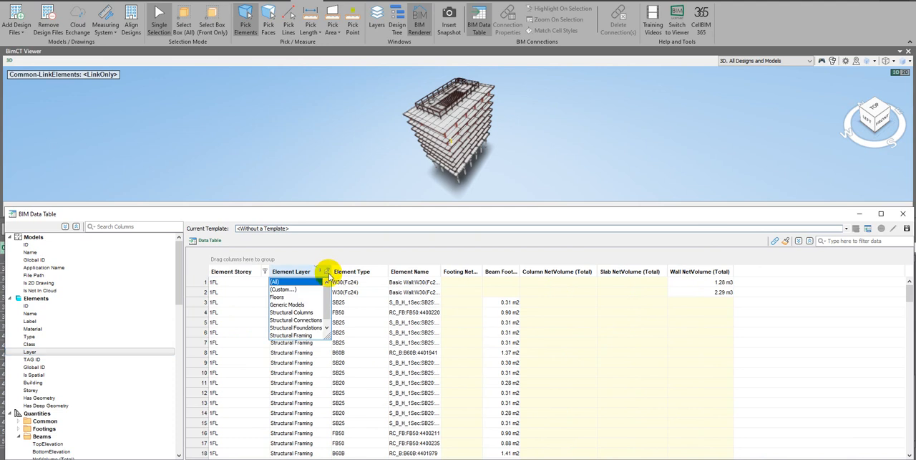
click(305, 313)
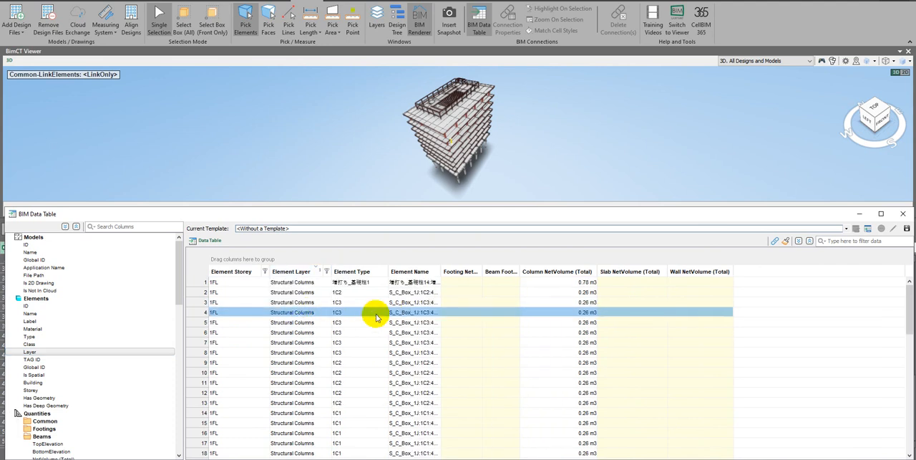
Filter the Element Type column to 1C1 and widen the Element Name column so the full names fit
click(384, 271)
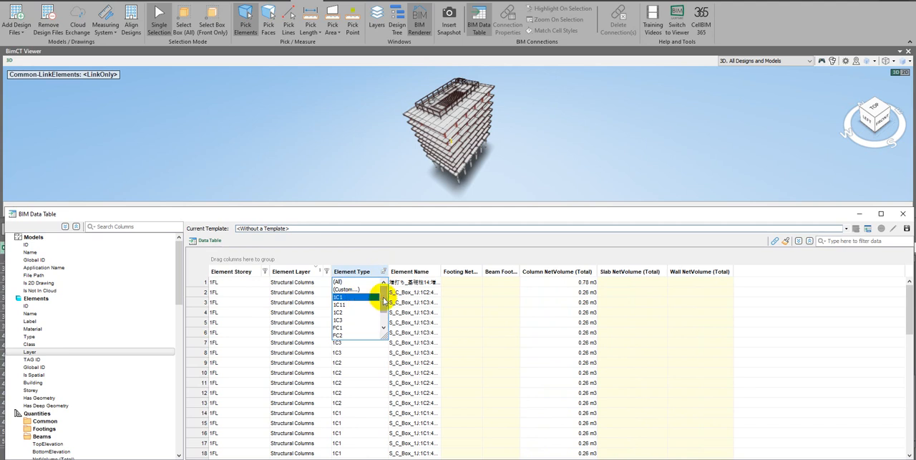
mouse_move(384, 302)
mouse_down()
mouse_move(384, 314)
mouse_move(387, 292)
mouse_up()
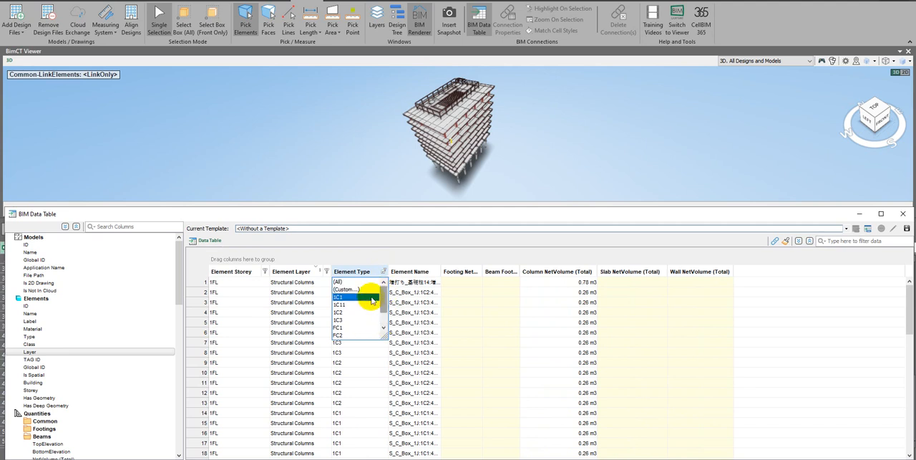
click(341, 298)
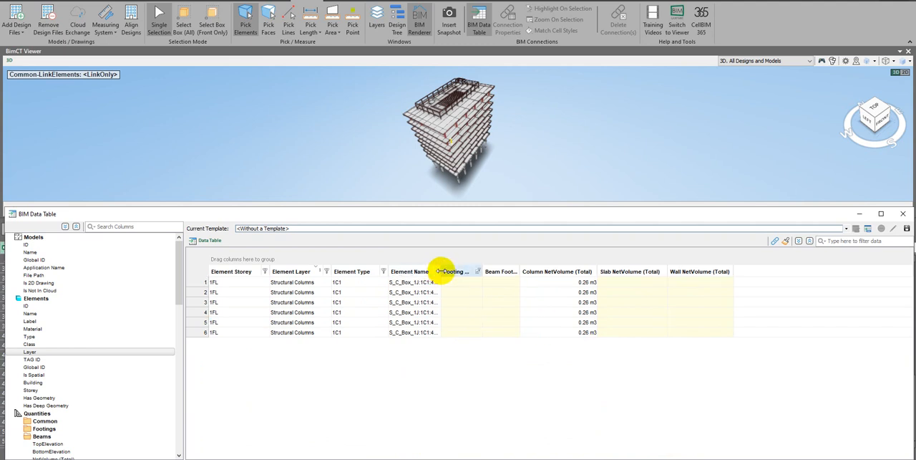
drag(439, 271, 464, 276)
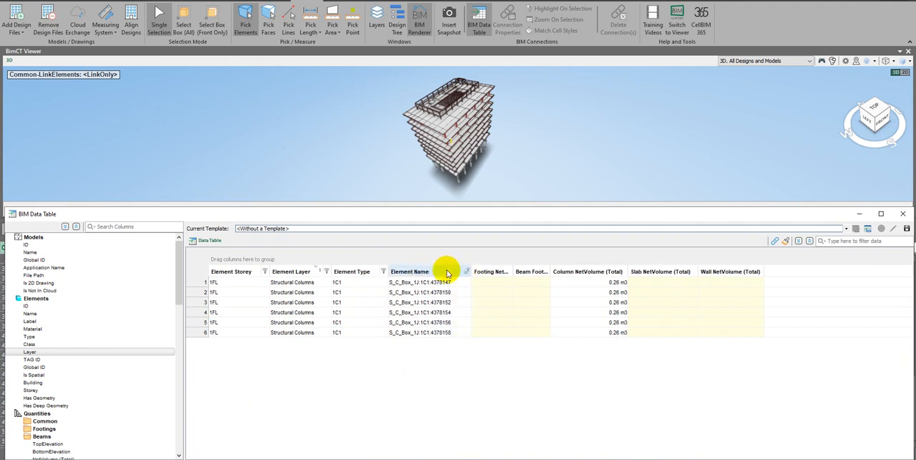
Remove the Element Name column from the table and place Column NetVolume (Total) directly after Element Type
click(468, 272)
click(430, 345)
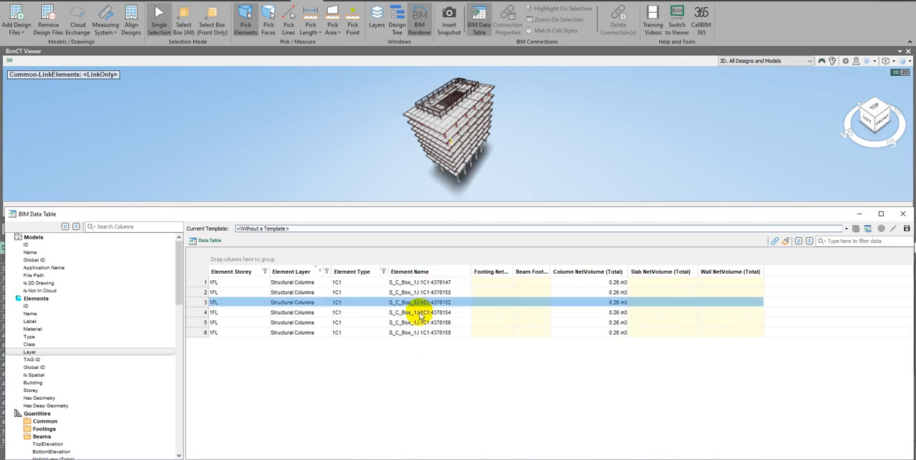
right_click(420, 275)
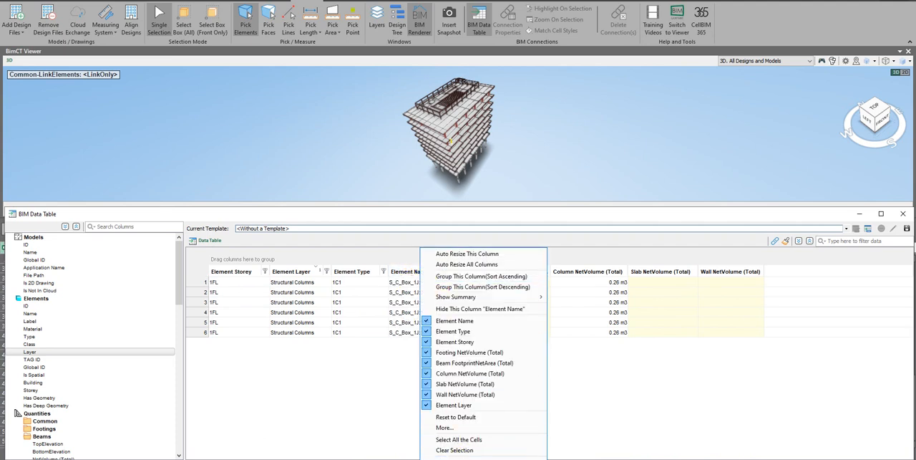
click(457, 459)
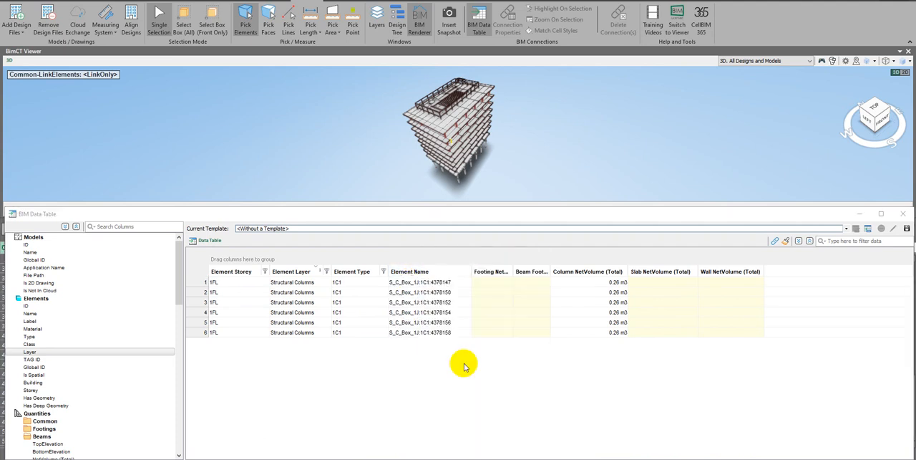
click(468, 272)
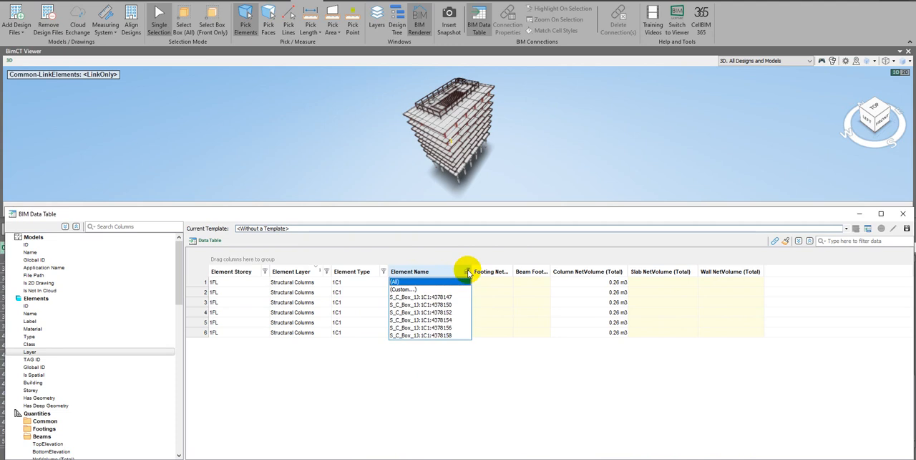
right_click(422, 275)
click(454, 458)
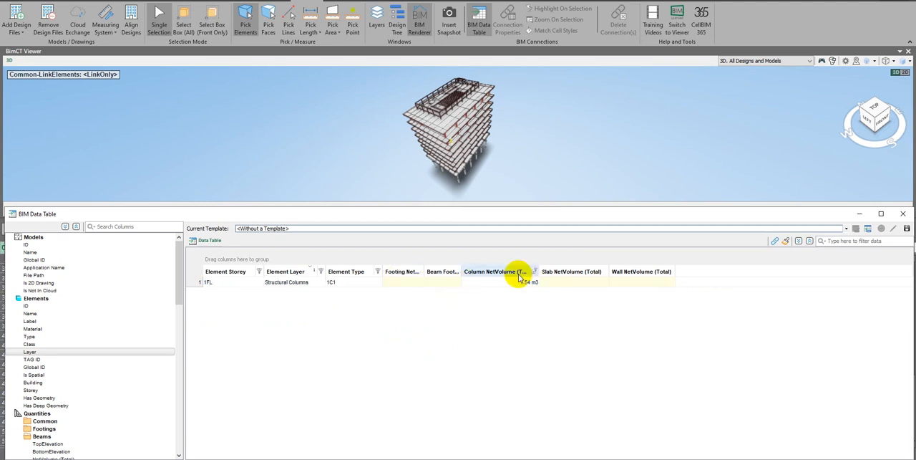
drag(519, 274, 444, 277)
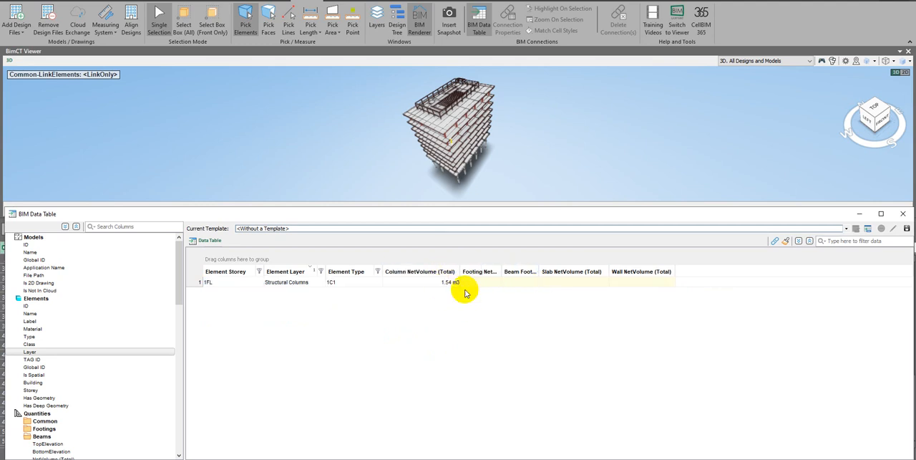
Try filtering the Element Type column to 1C3 and to 1C11 to compare their column volumes
click(379, 276)
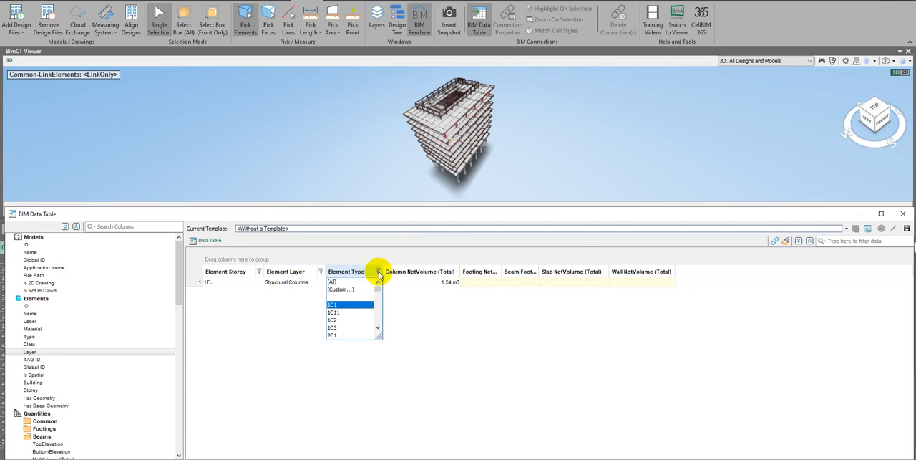
click(340, 327)
click(449, 283)
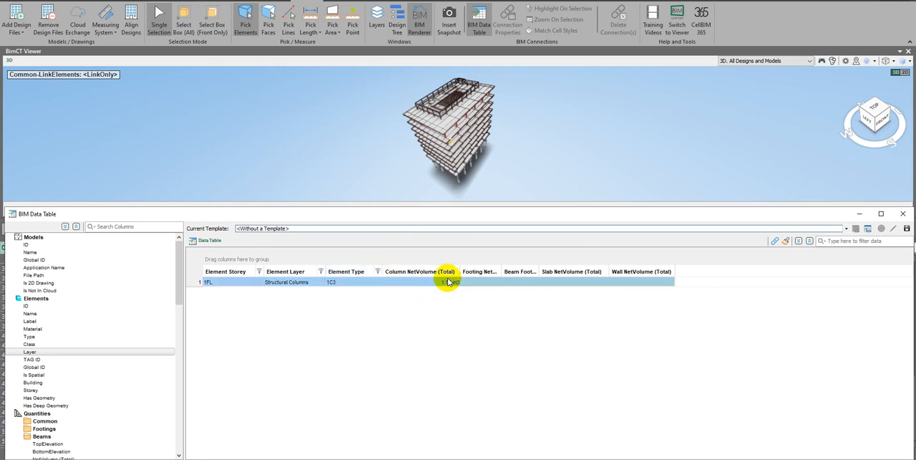
click(379, 272)
click(372, 307)
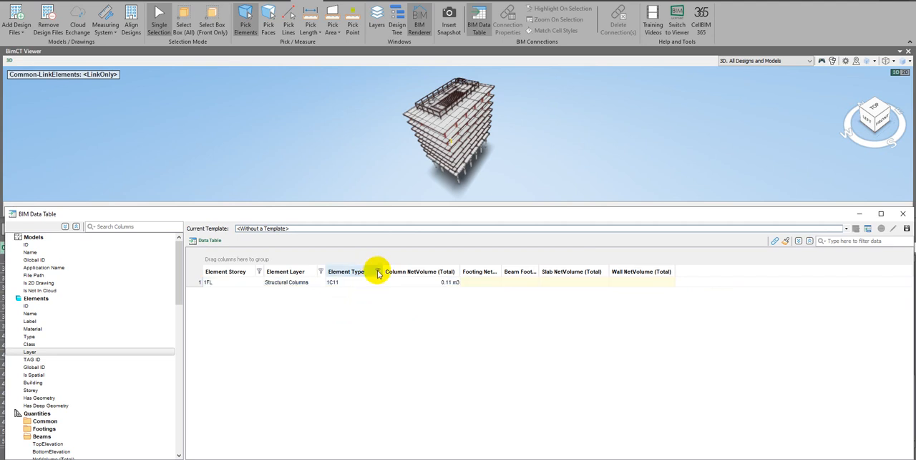
Try filtering the table to the Structural Foundations layer and the 設計GL storey
click(268, 281)
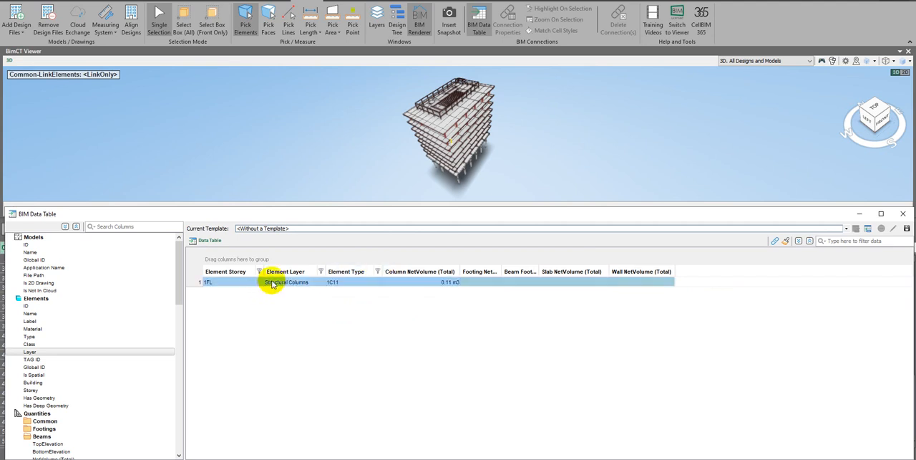
click(313, 282)
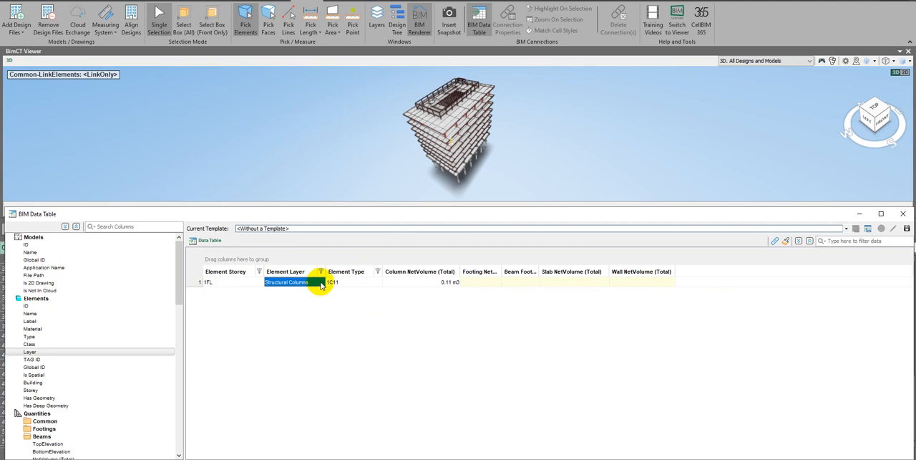
click(320, 283)
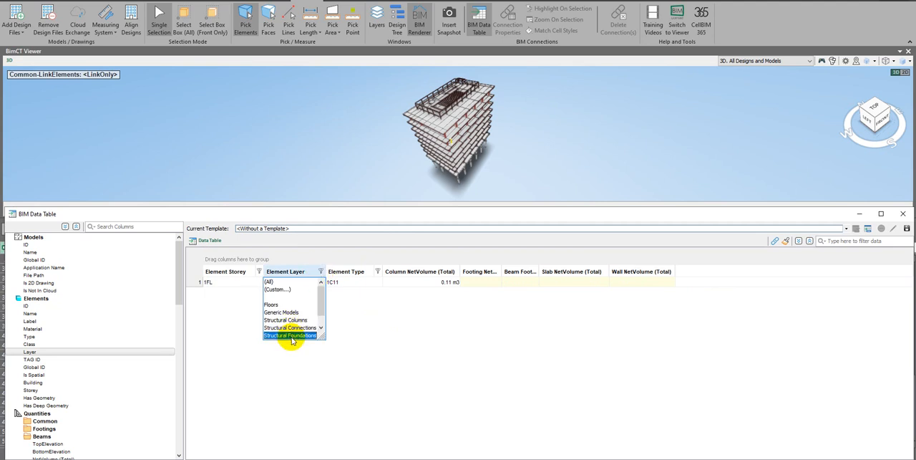
click(292, 335)
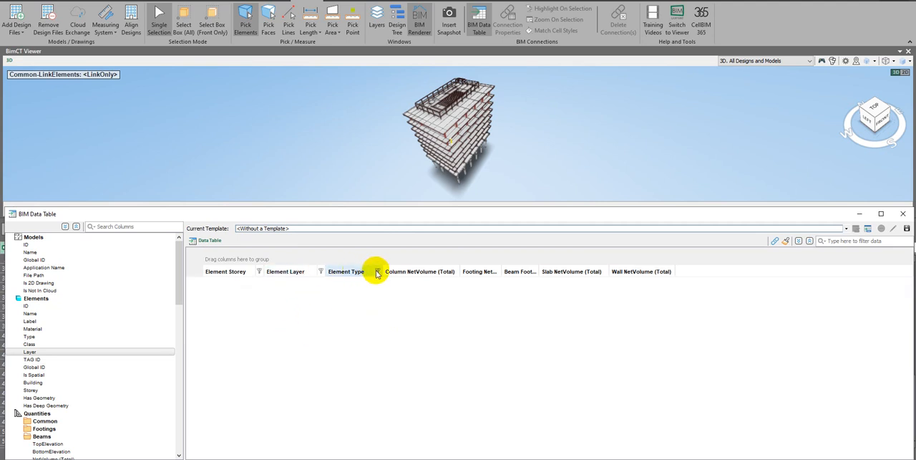
click(377, 272)
click(238, 281)
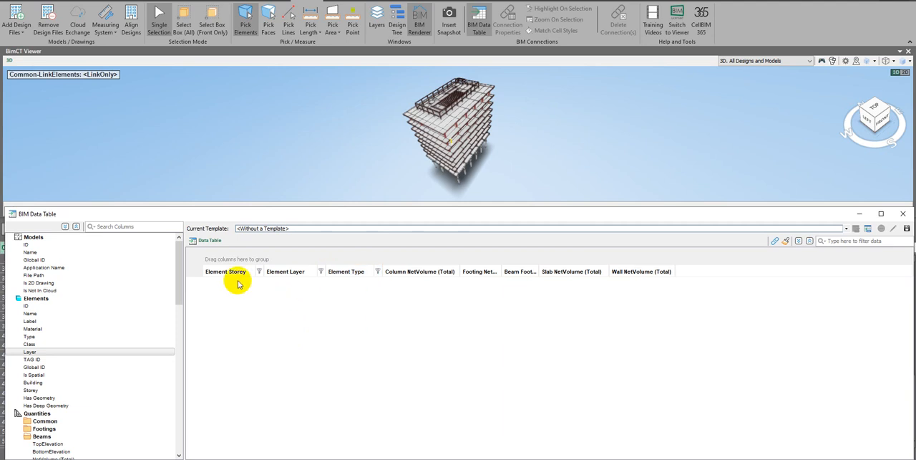
click(258, 272)
scroll(239, 294, down, 1)
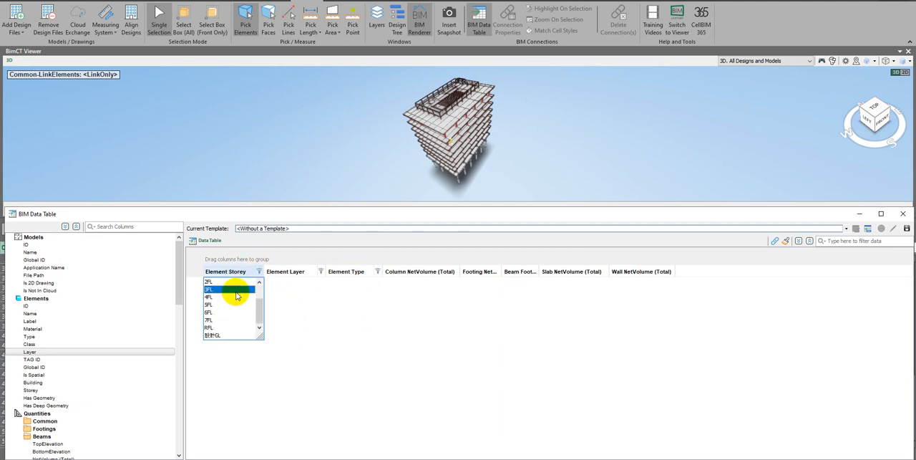
click(220, 333)
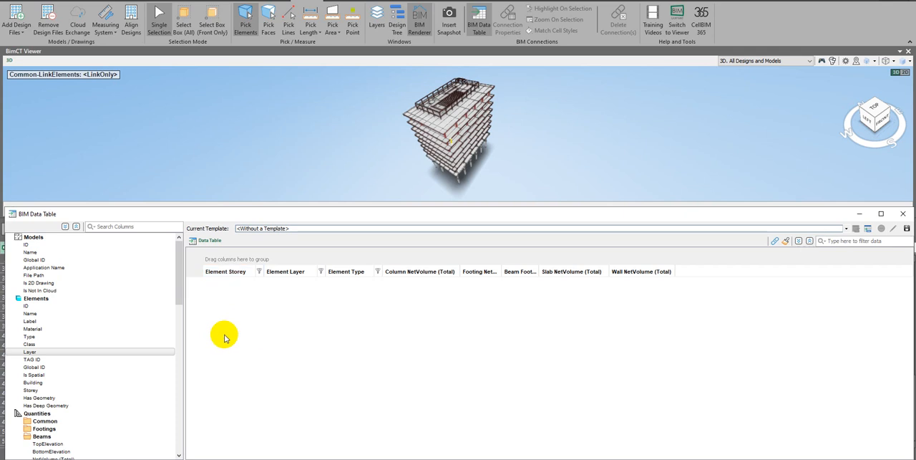
Filter the Element Storey column to 2FL and clear the Element Layer and Element Type filters
click(259, 272)
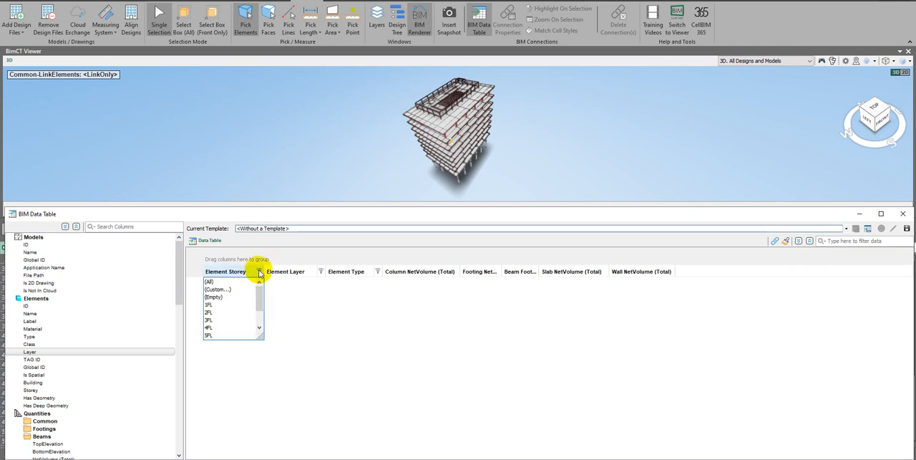
click(257, 316)
click(320, 272)
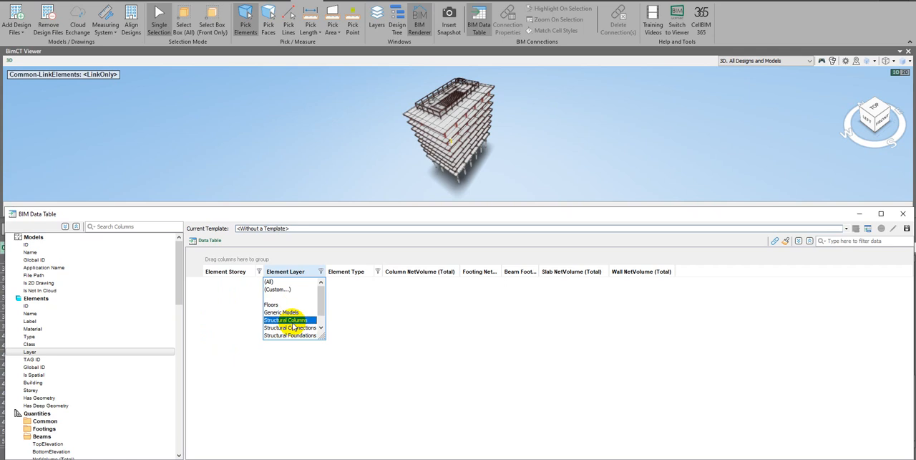
click(276, 283)
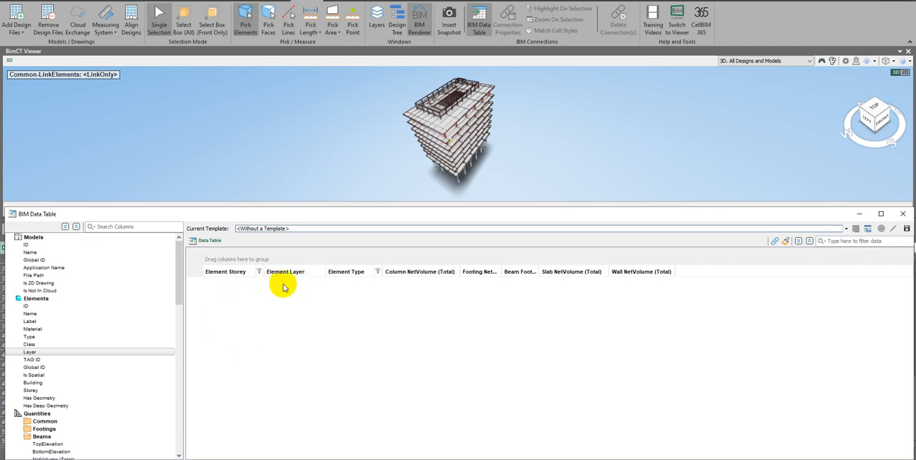
click(378, 272)
click(335, 284)
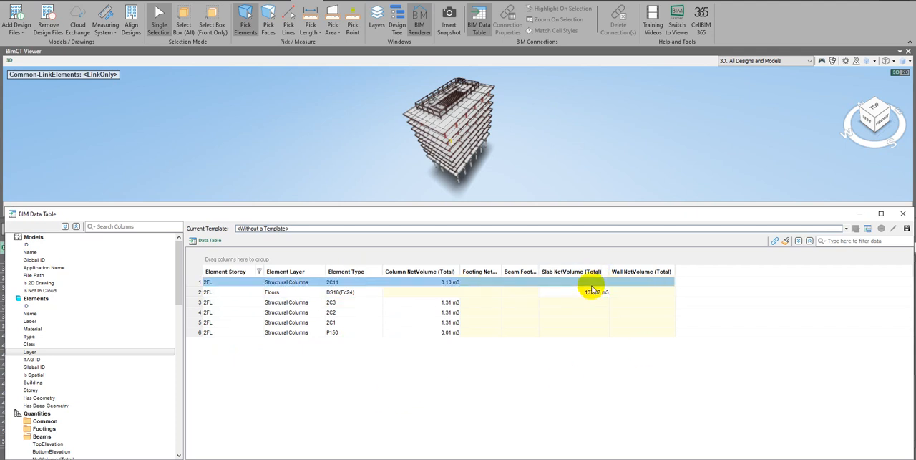
Try filtering the Element Layer column to Floors and to Walls for the chosen storey
click(323, 274)
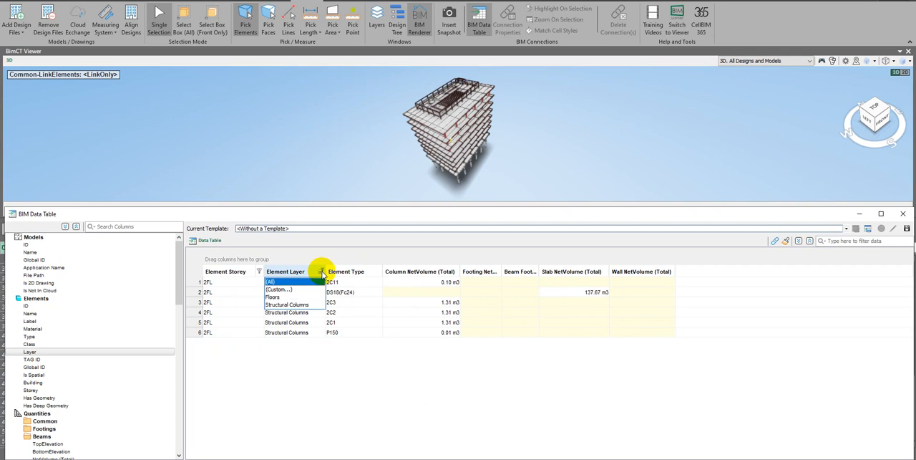
click(275, 299)
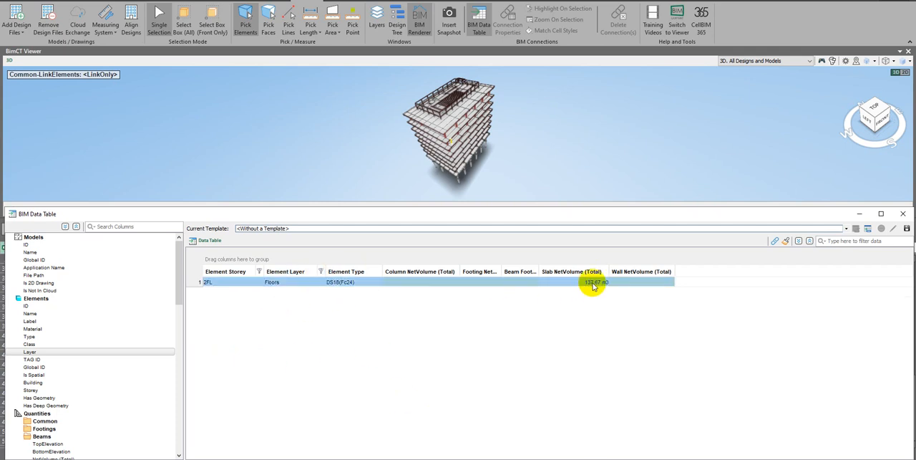
click(321, 271)
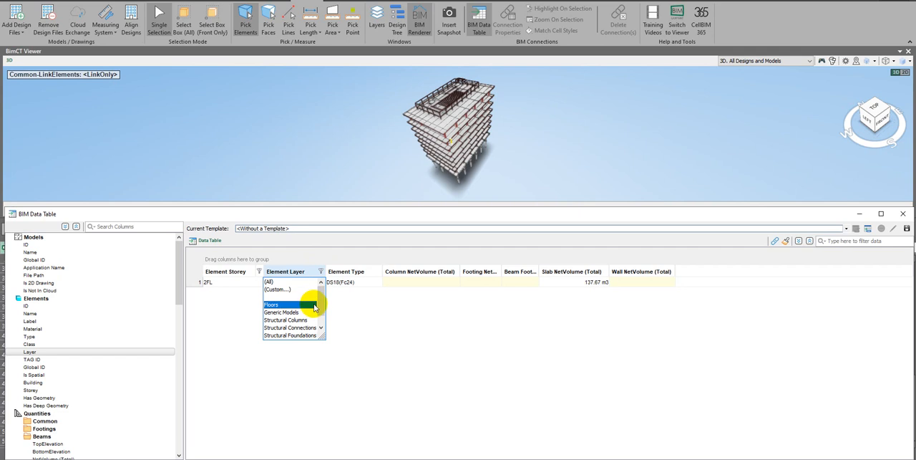
scroll(320, 315, down, 1)
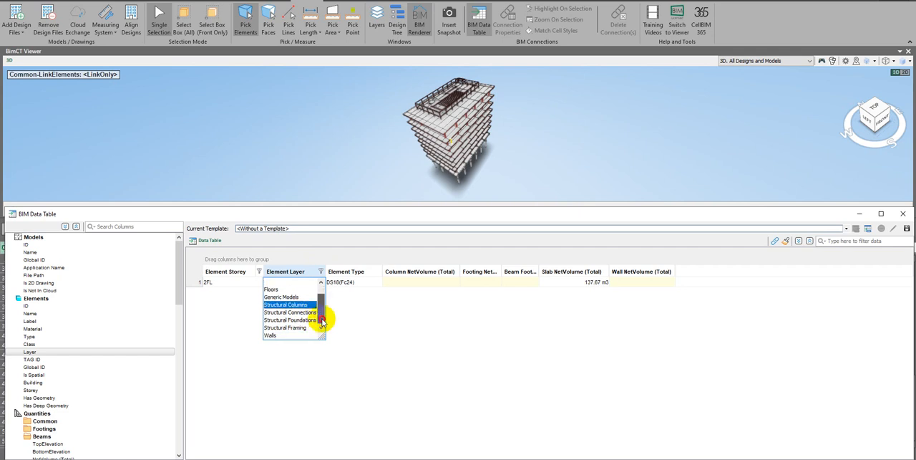
click(310, 334)
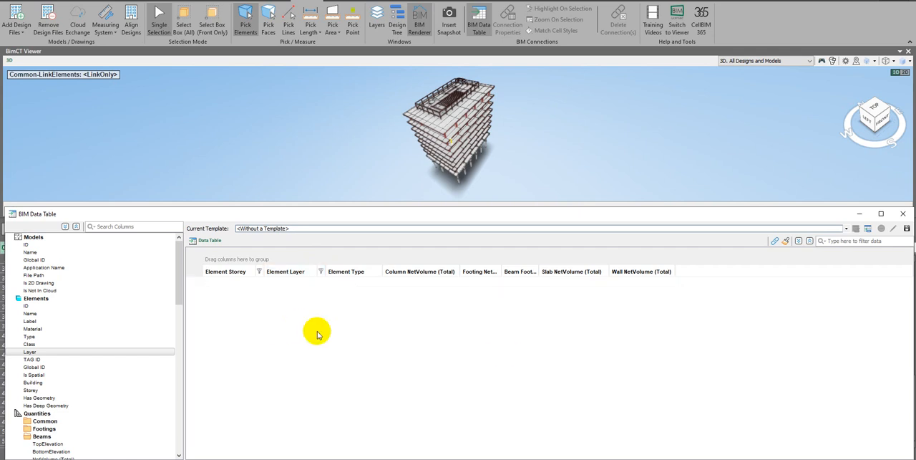
Filter the Element Storey column to 3FL and the Element Layer column to Structural Framing
click(259, 271)
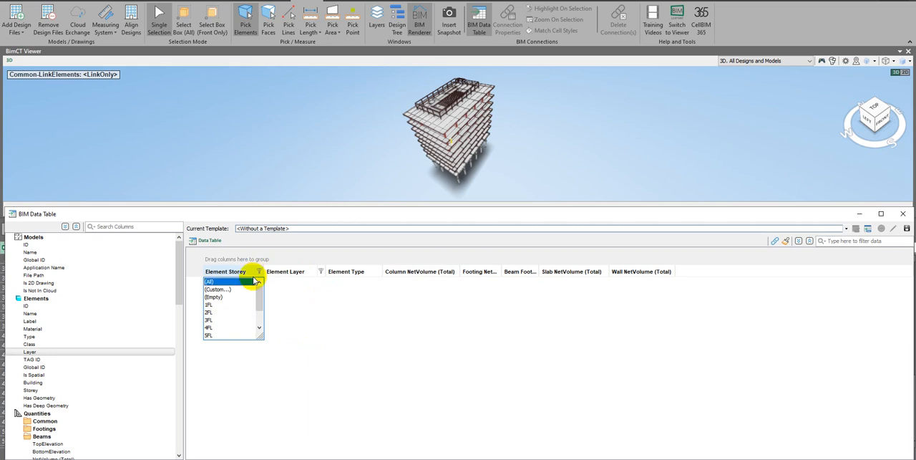
click(222, 320)
click(320, 271)
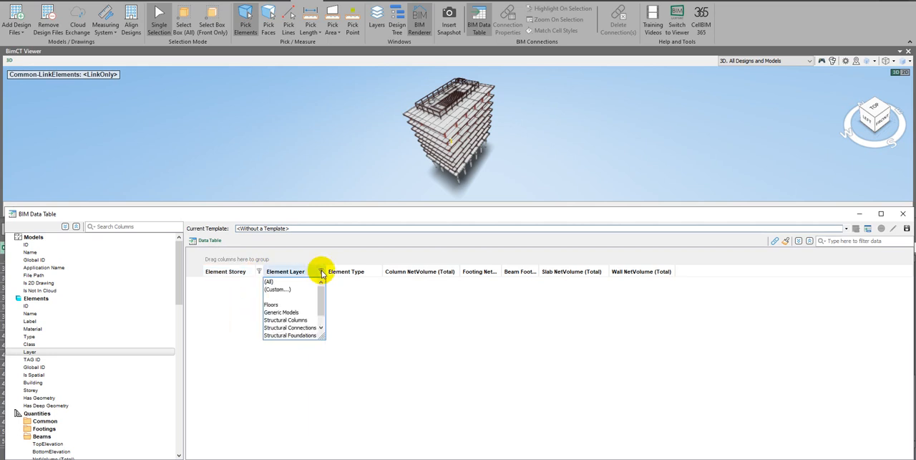
drag(321, 303, 321, 327)
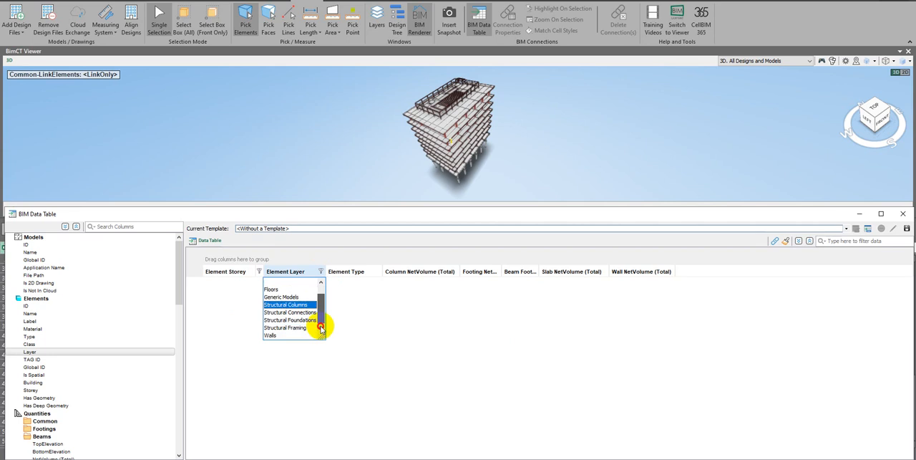
click(298, 329)
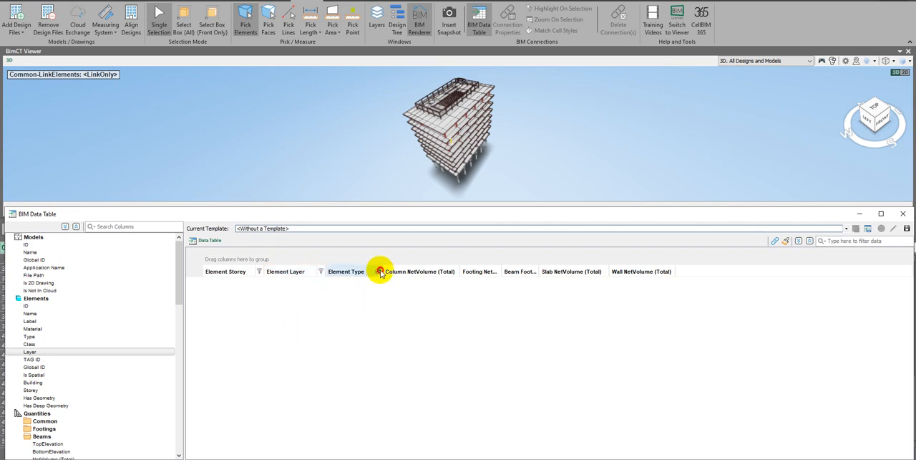
click(347, 282)
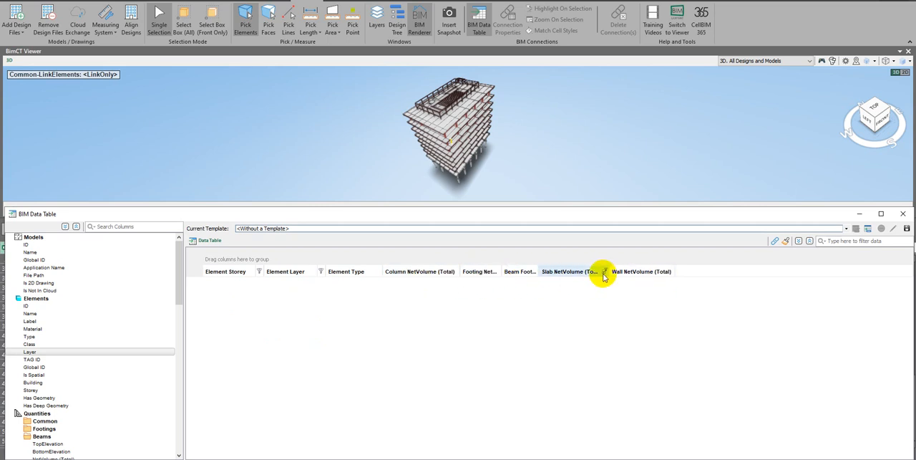
Add the Beams NetVolume (Total) quantity as a column to the data table and recheck the Element Storey filter options
scroll(55, 398, down, 3)
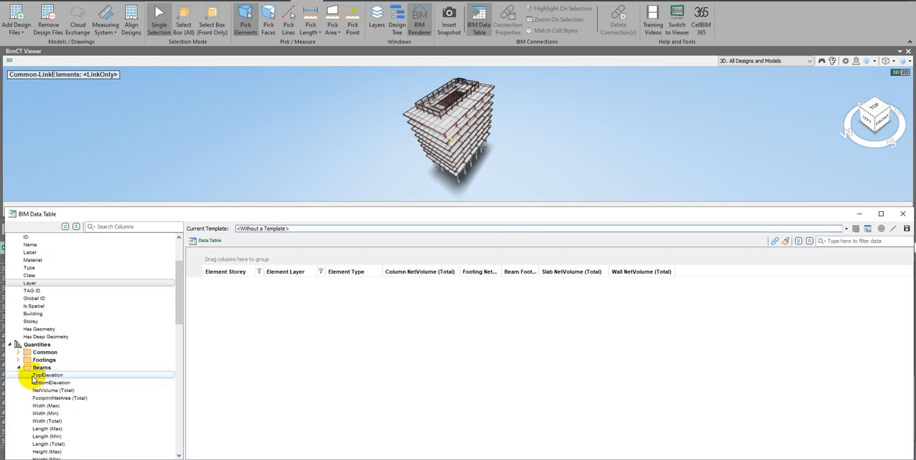
drag(50, 389, 409, 392)
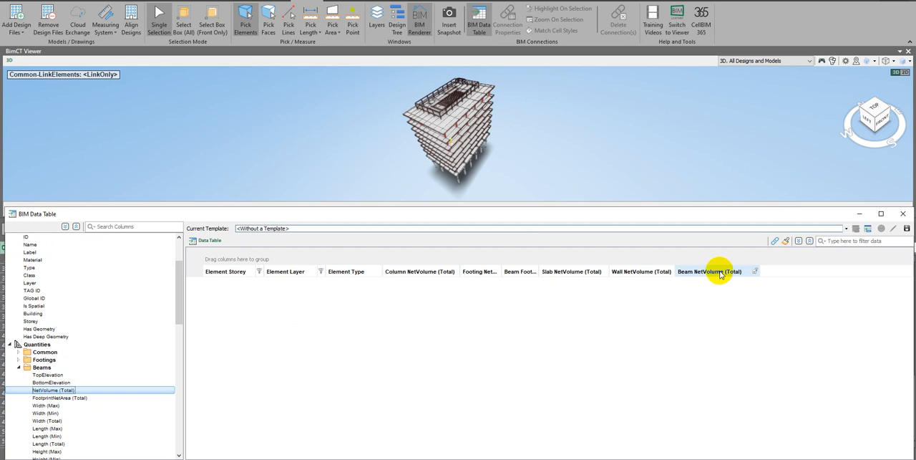
click(259, 271)
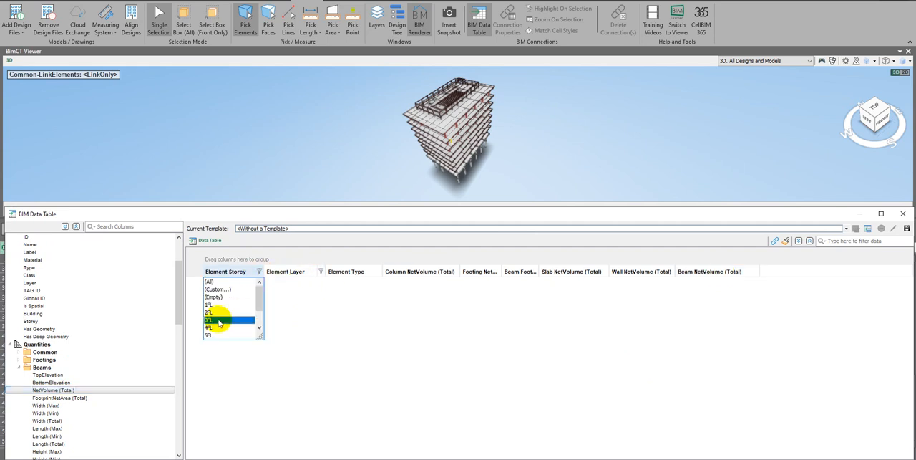
click(285, 285)
click(259, 271)
click(495, 144)
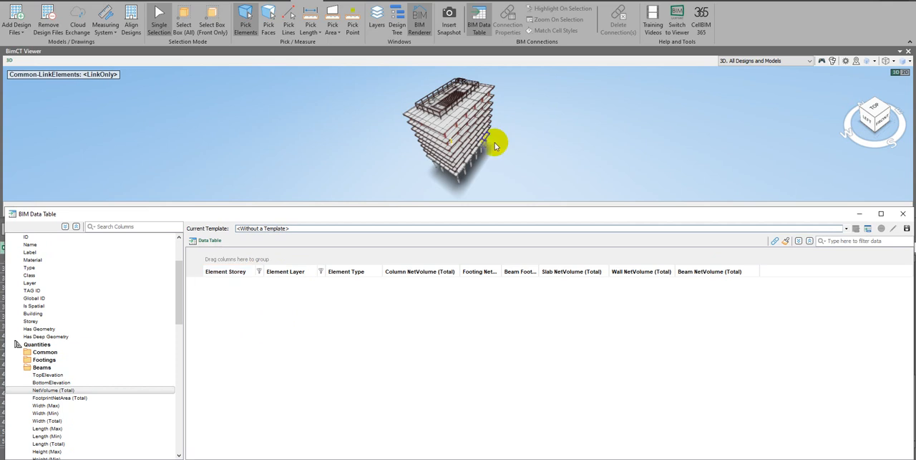
Reapply the Structural Framing filter to the Element Layer column and set the Element Type filter to (All)
click(321, 271)
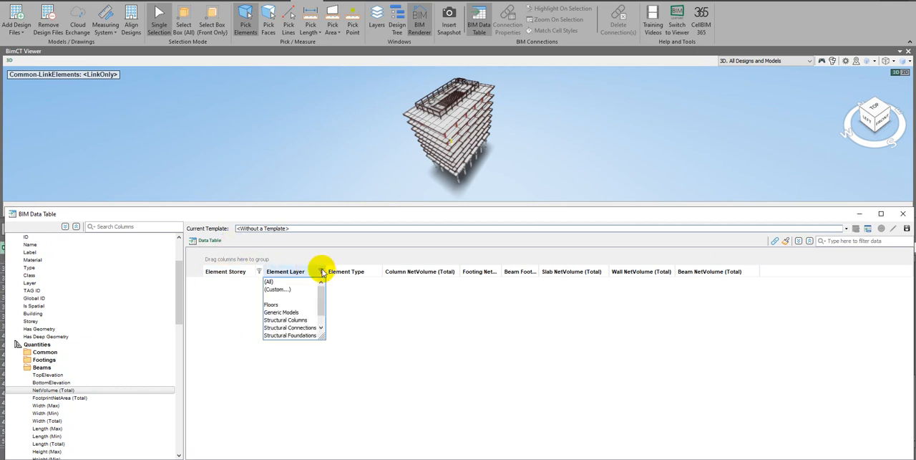
scroll(295, 332, down, 1)
click(295, 328)
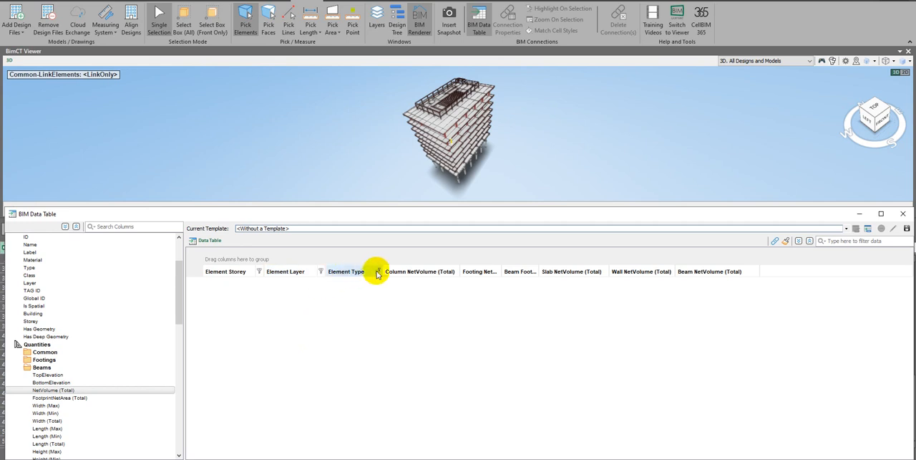
click(350, 284)
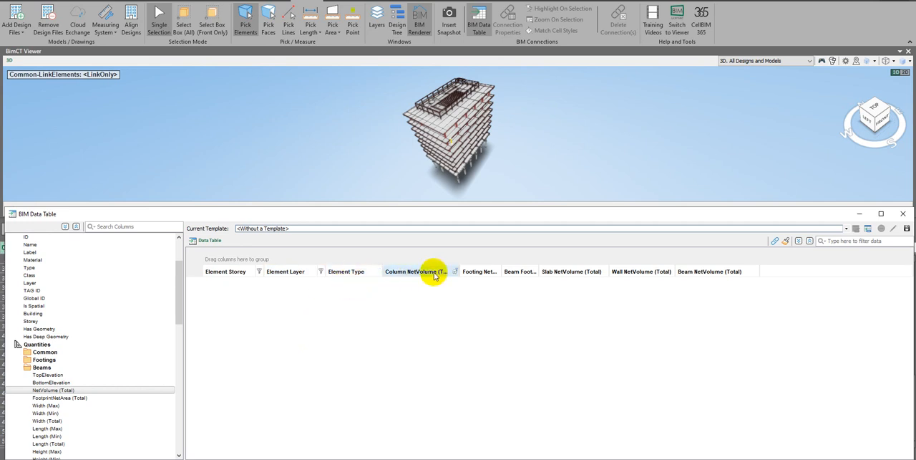
Set the Beam NetVolume (Total) and Element Storey filters to (All) and look through the structural framing volumes
click(755, 272)
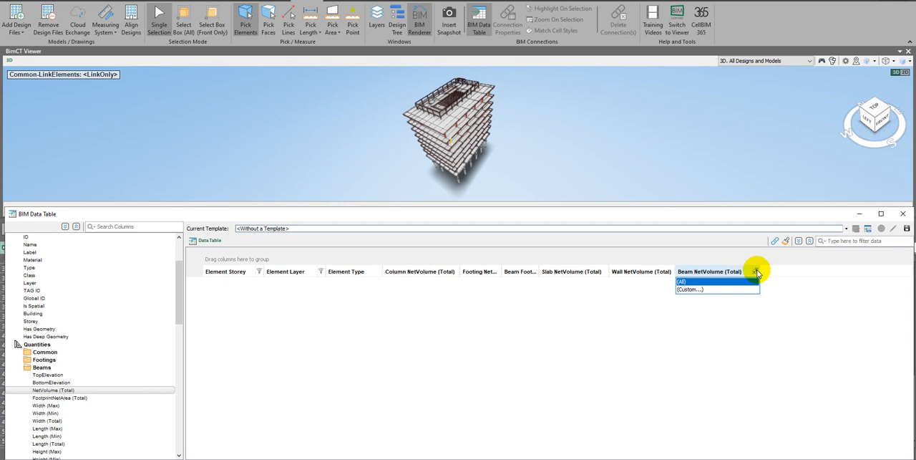
click(738, 280)
click(259, 272)
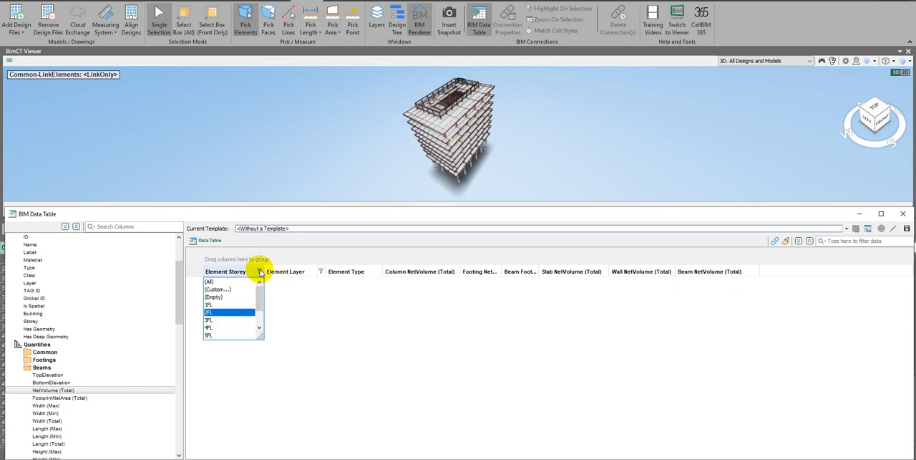
click(216, 284)
click(292, 332)
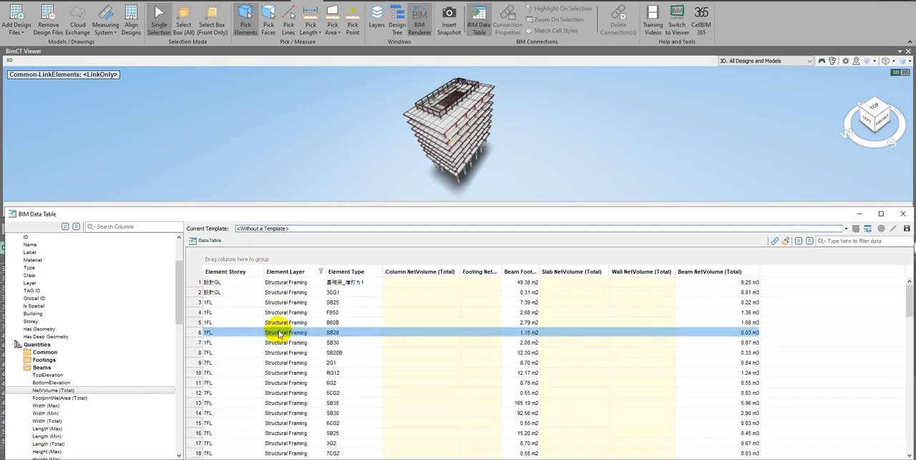
scroll(241, 328, down, 8)
click(667, 373)
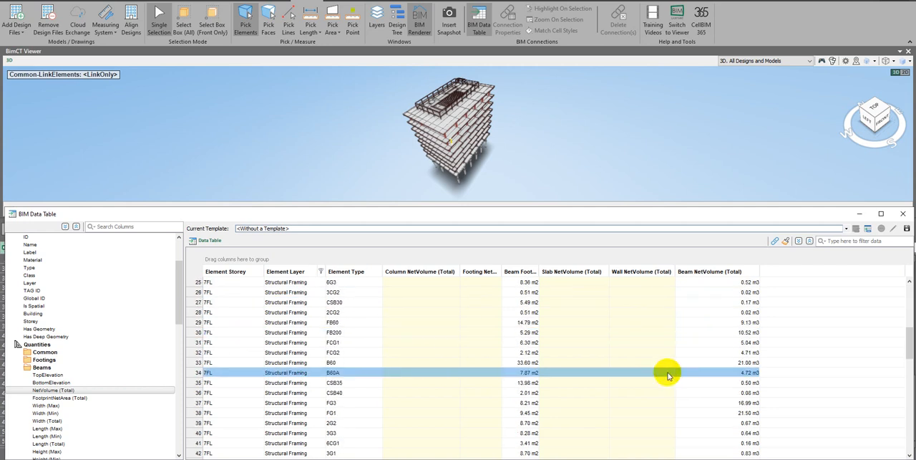
scroll(668, 369, down, 18)
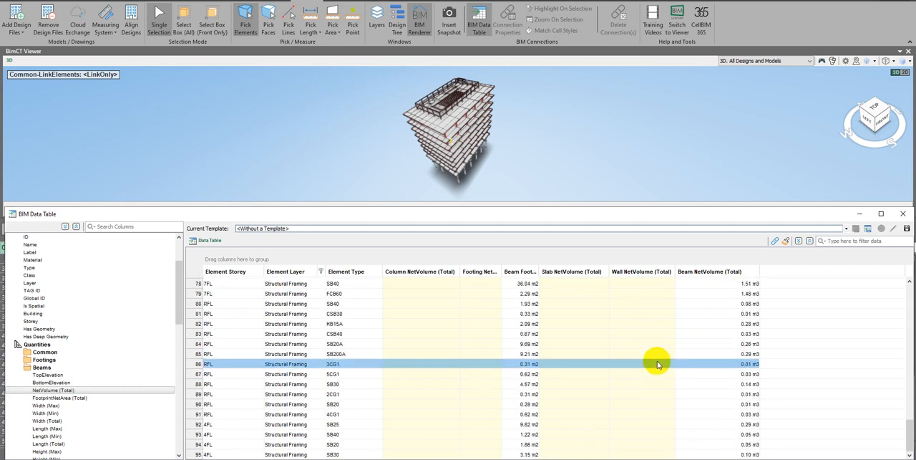
scroll(507, 325, up, 20)
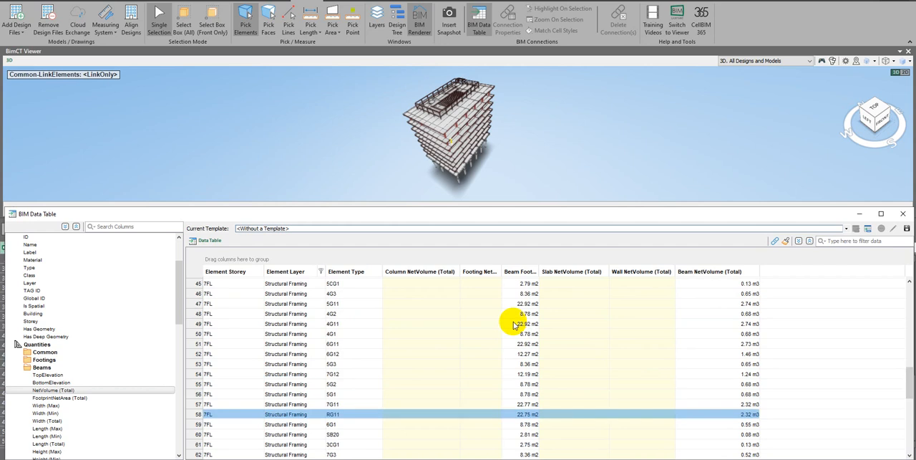
scroll(505, 325, up, 6)
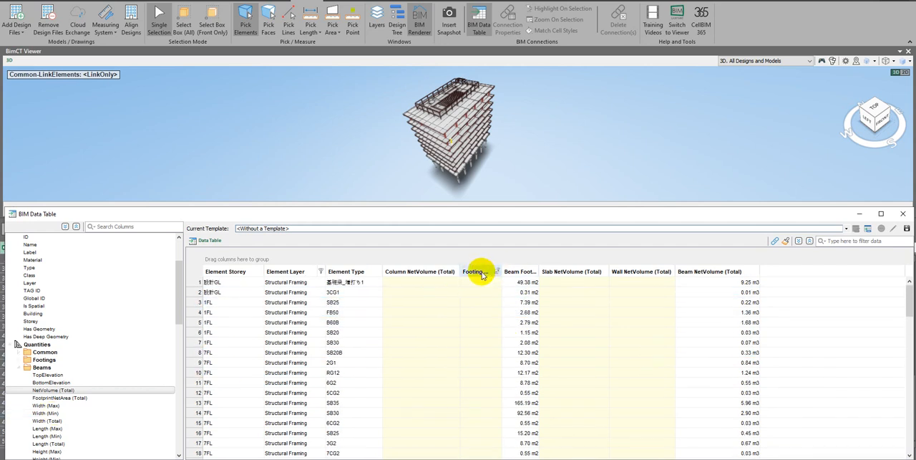
Widen the Footing NetVolume (Total) column and remove the Column NetVolume (Total) and Beam FootprintNetArea (Total) columns
drag(503, 270, 563, 271)
right_click(421, 275)
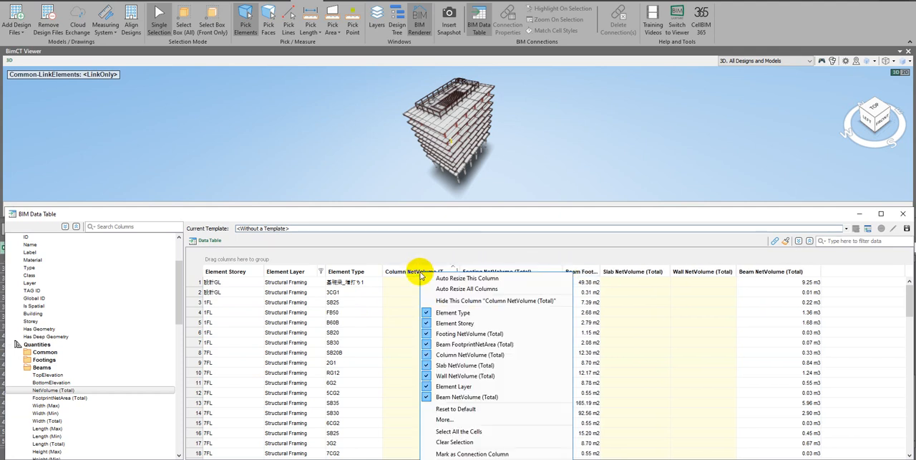
click(462, 454)
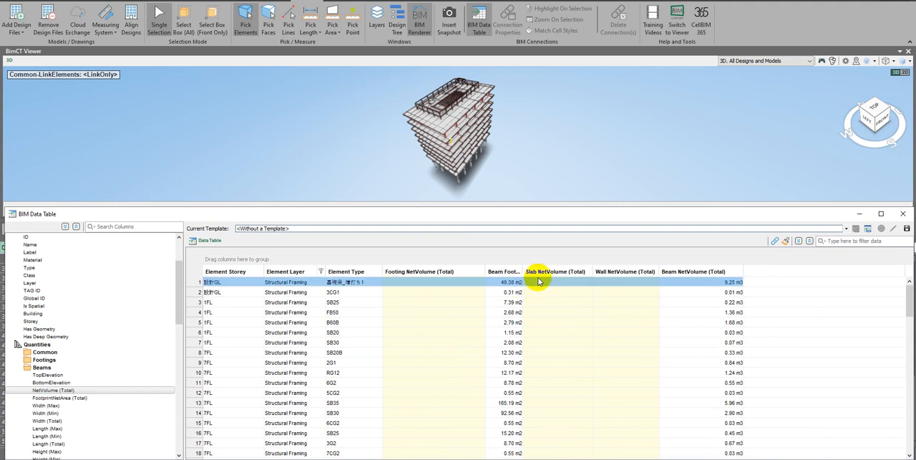
right_click(496, 277)
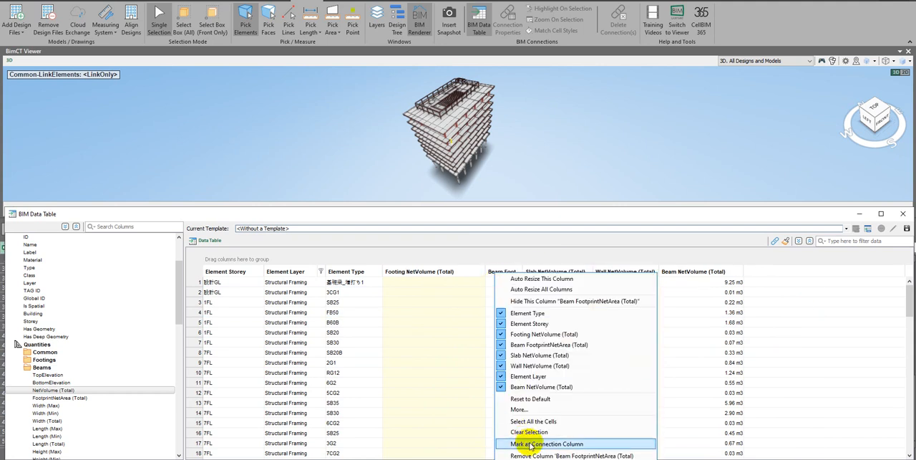
click(530, 454)
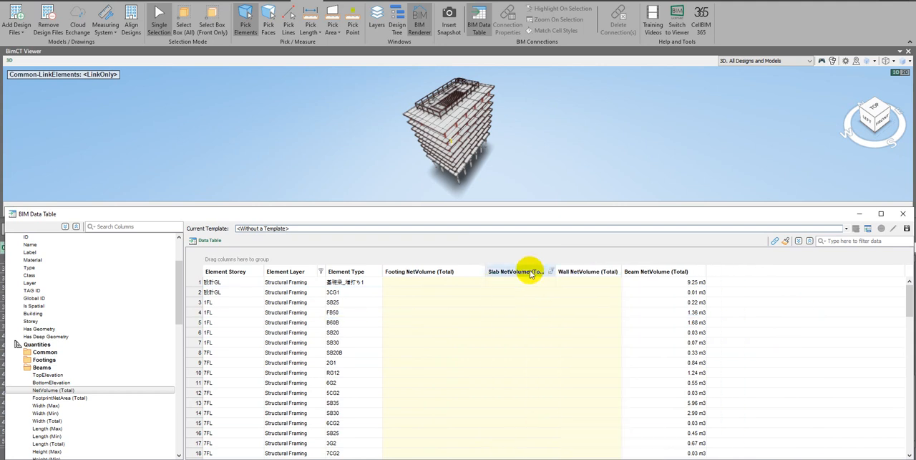
Remove the Beam NetVolume (Total), Wall NetVolume (Total) and Slab NetVolume (Total) columns from the table
right_click(648, 271)
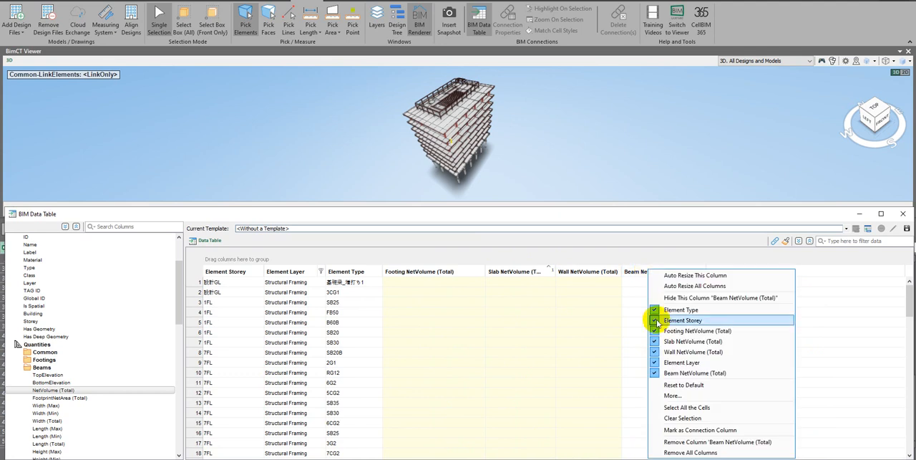
click(680, 442)
right_click(580, 272)
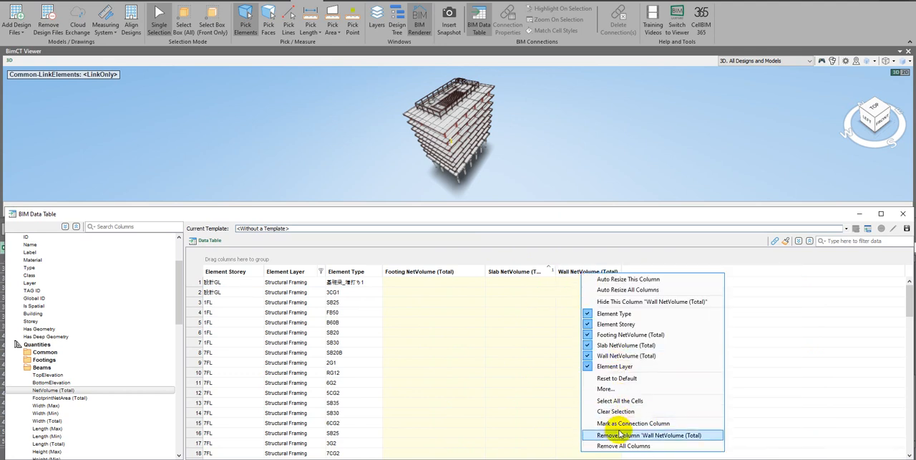
click(616, 435)
right_click(517, 271)
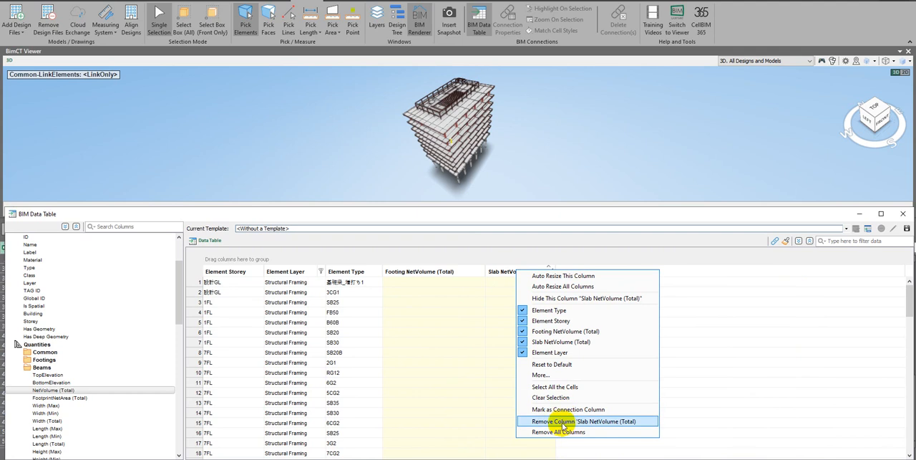
click(564, 423)
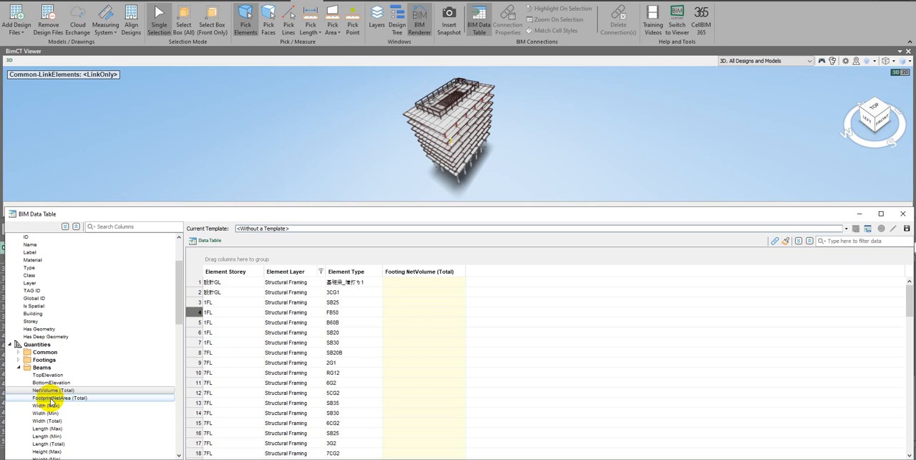
Add the Footings quantities Width (Total), Length (Total) and Height (Total) as columns to the table
click(71, 398)
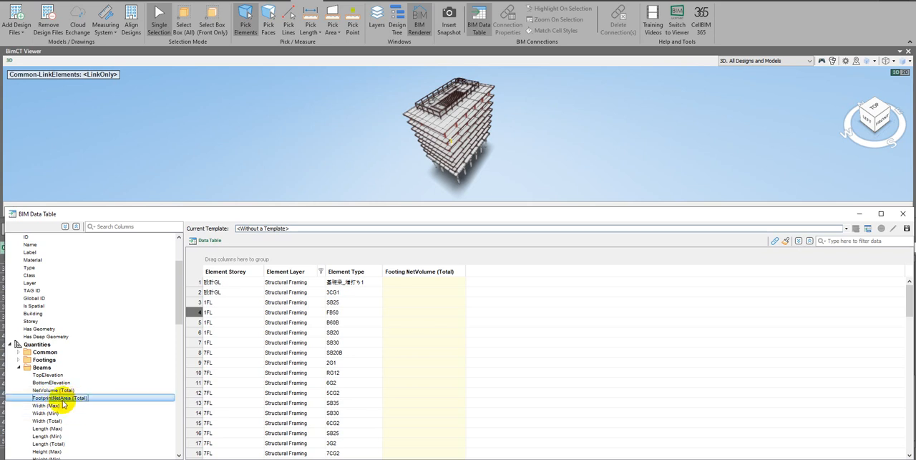
click(19, 368)
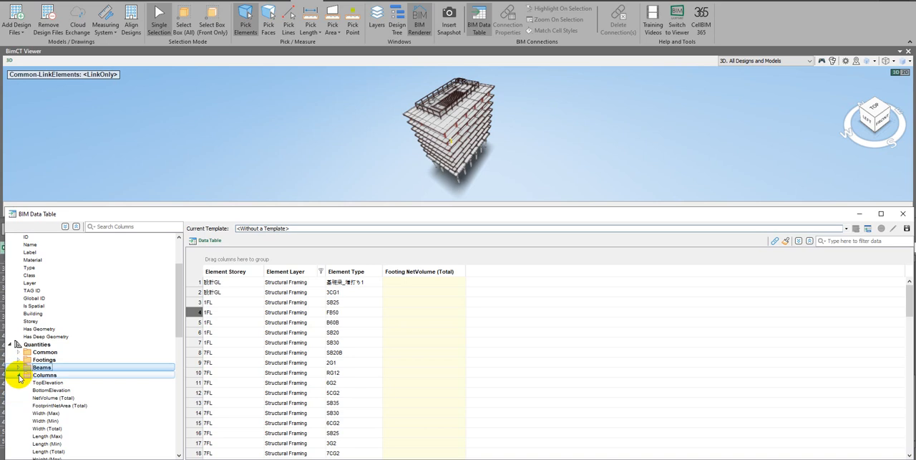
click(19, 360)
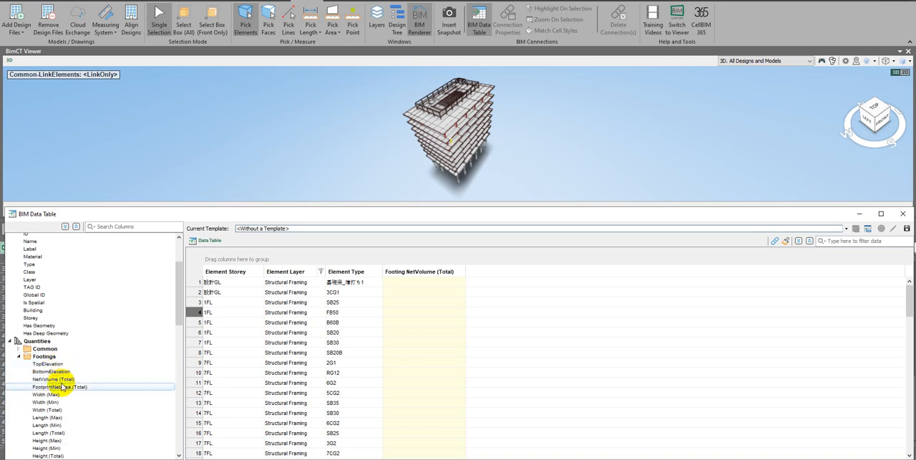
click(62, 433)
scroll(78, 438, down, 1)
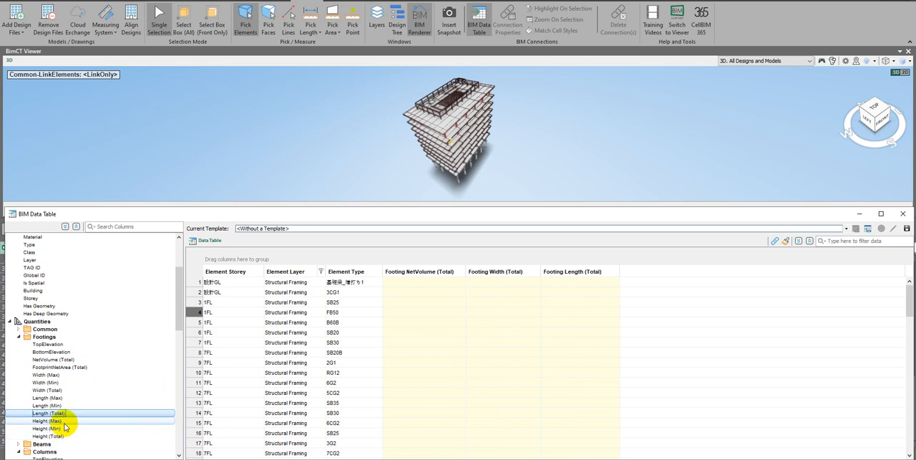
double_click(65, 437)
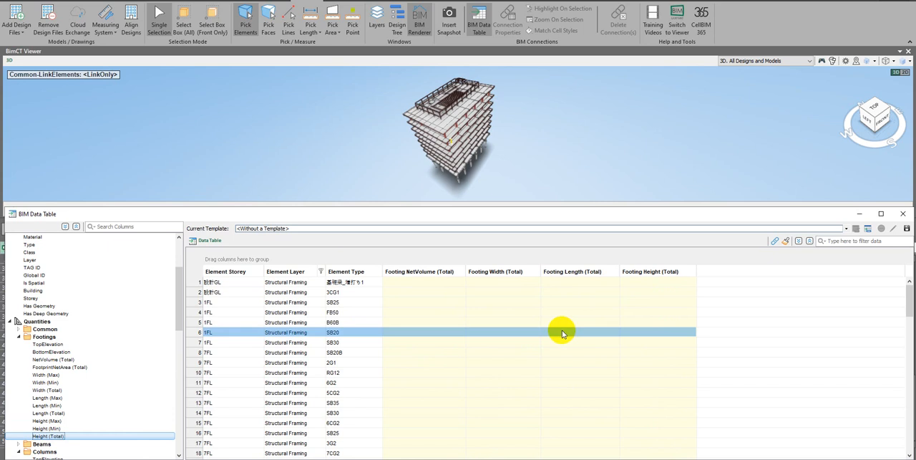
Filter the Element Layer column to Structural Foundations and examine the footing volumes and dimensions
click(321, 271)
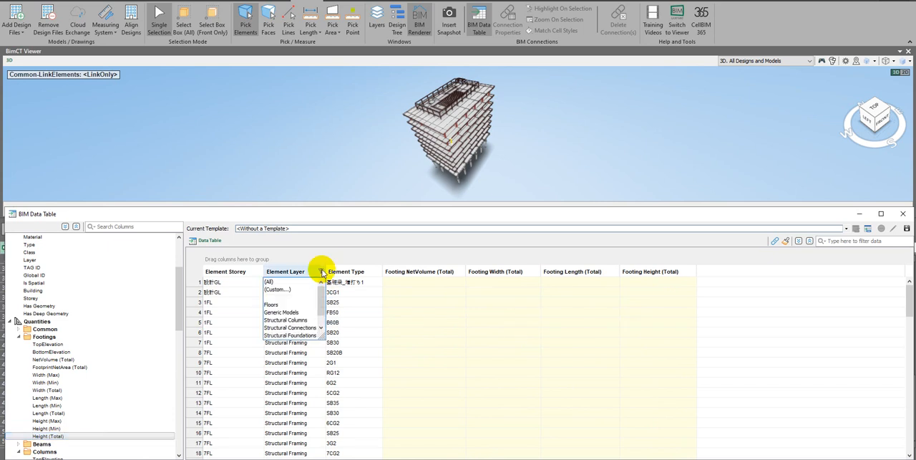
click(293, 334)
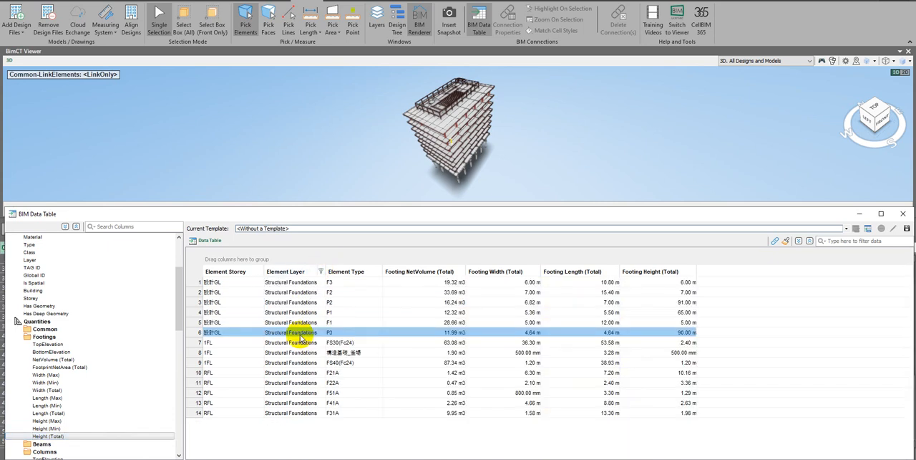
click(632, 293)
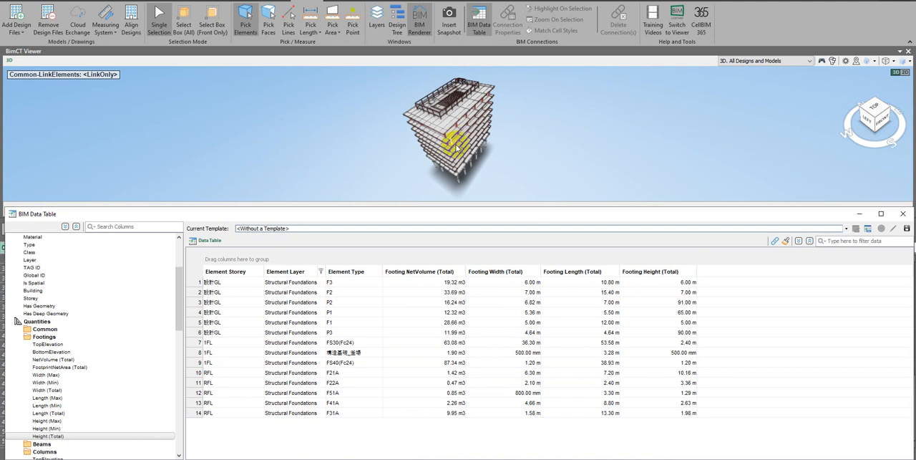
click(526, 322)
click(374, 292)
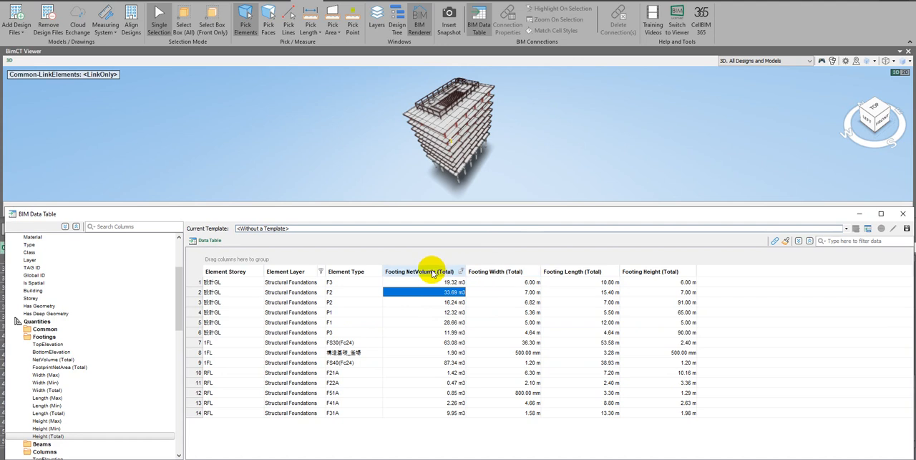
Remove the Footing NetVolume (Total) and Footing Width (Total) columns from the table
scroll(86, 372, down, 4)
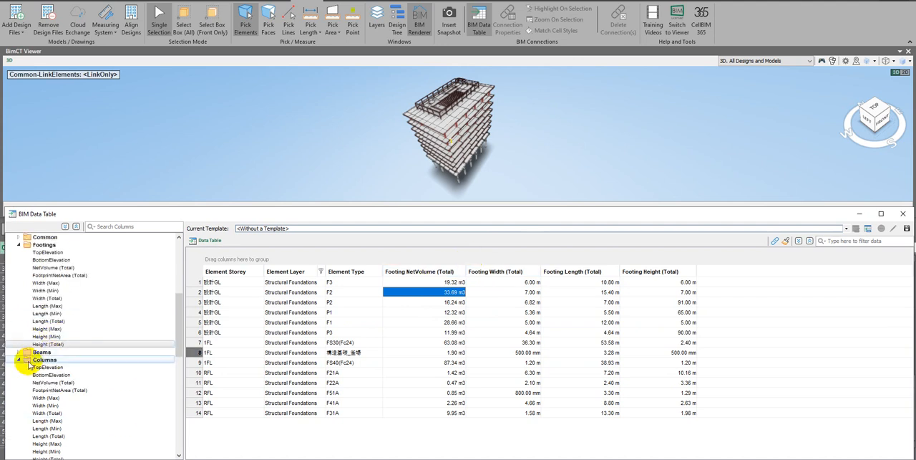
scroll(20, 355, down, 2)
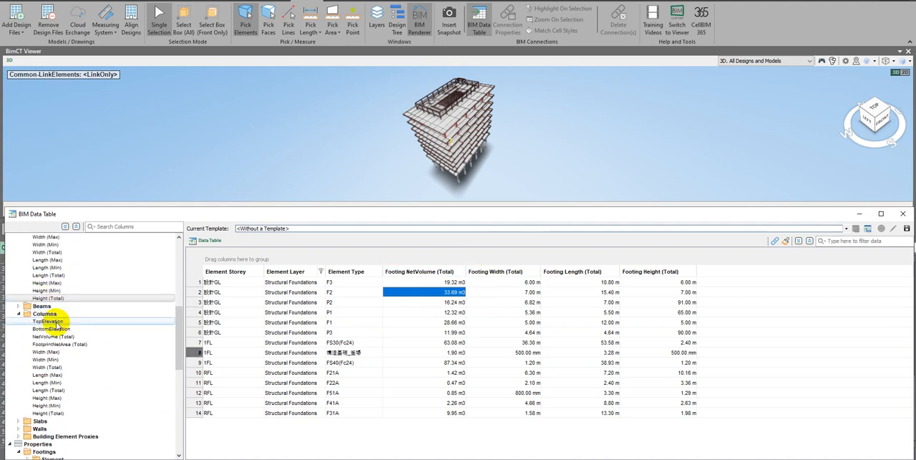
click(37, 315)
click(412, 271)
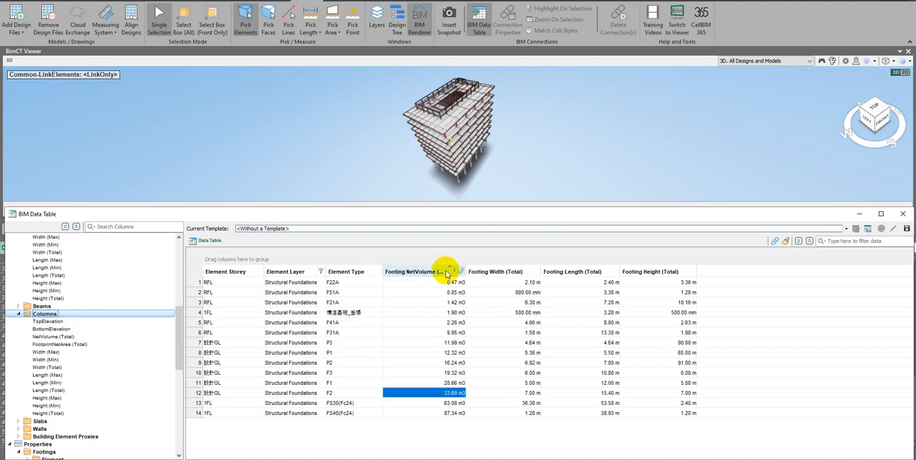
right_click(424, 275)
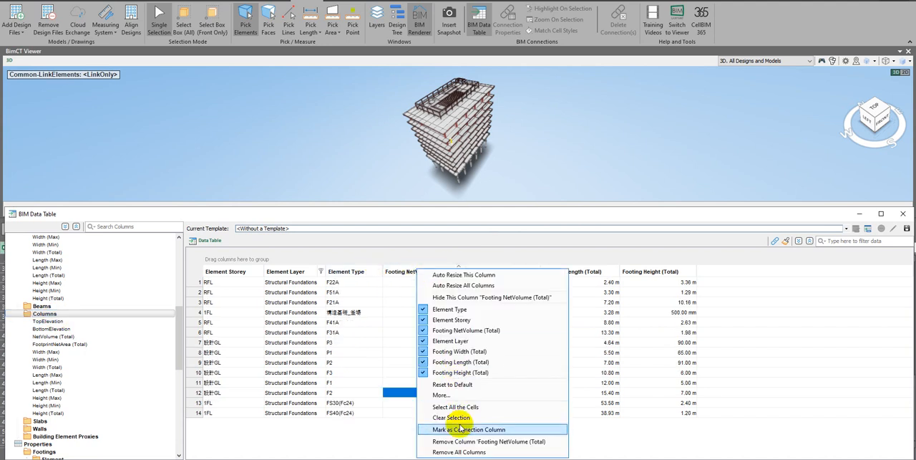
click(456, 441)
right_click(424, 272)
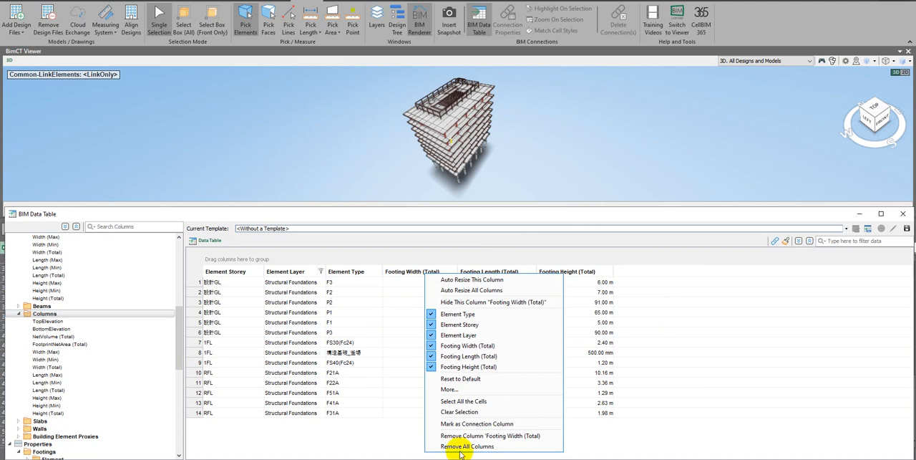
click(462, 436)
Remove the Footing Length (Total) and Footing Height (Total) columns, keeping only the element storey, layer and type
right_click(424, 273)
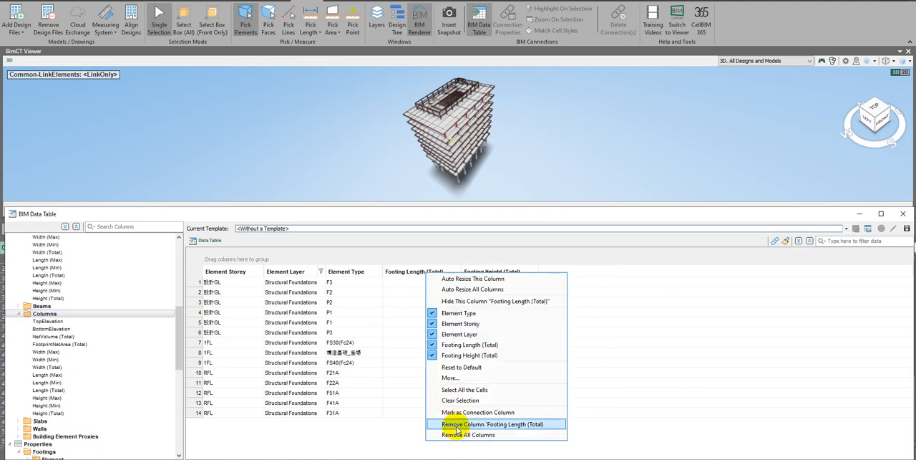
click(453, 424)
click(444, 292)
right_click(425, 272)
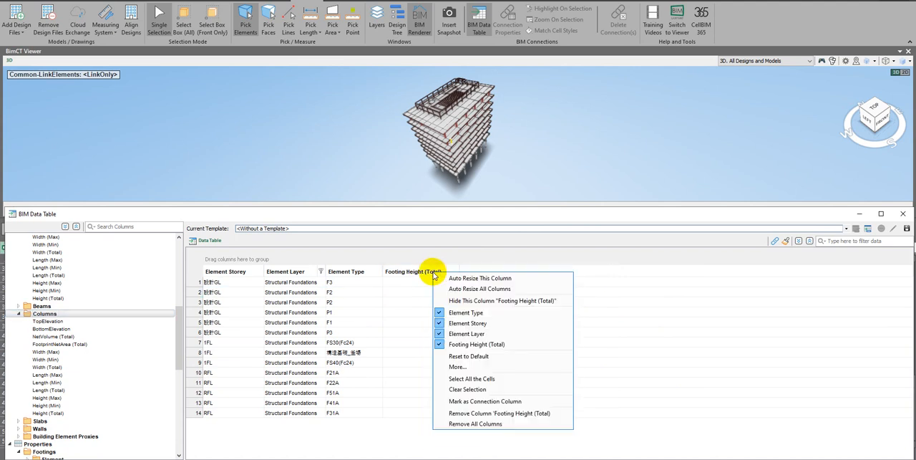
click(474, 413)
right_click(352, 273)
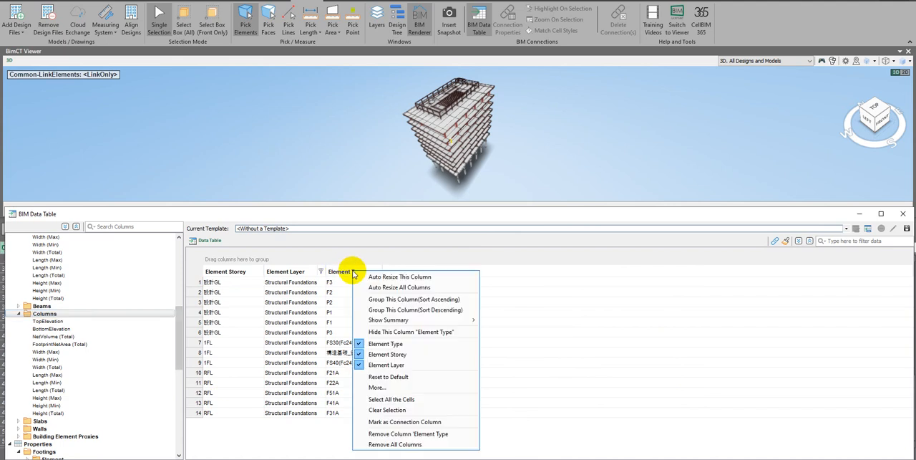
click(263, 440)
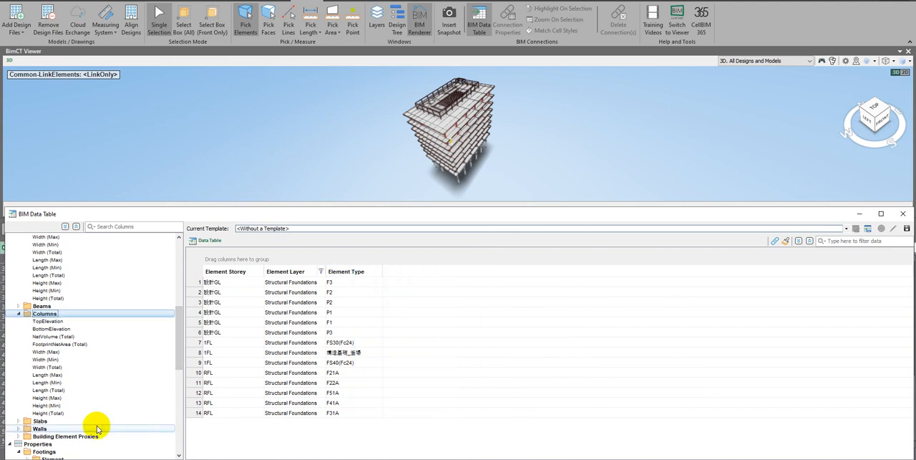
Add the Columns quantities NetVolume (Total), Width (Total) and Height (Total) as columns to the table
click(53, 337)
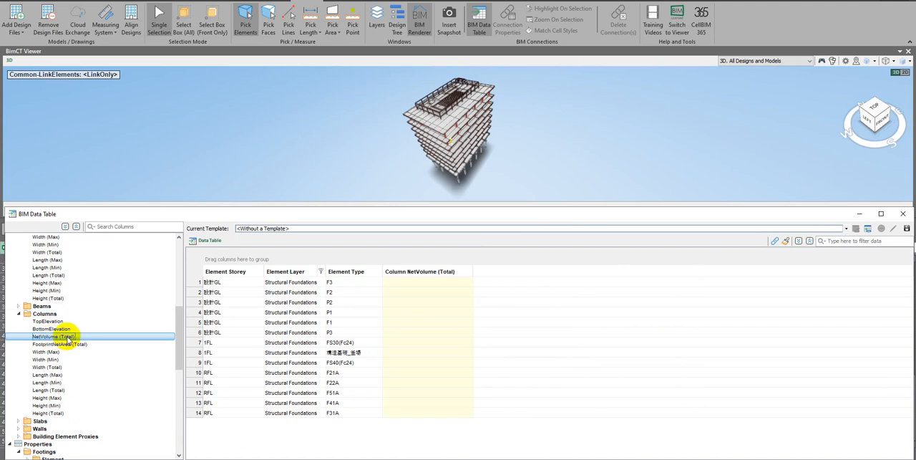
click(60, 368)
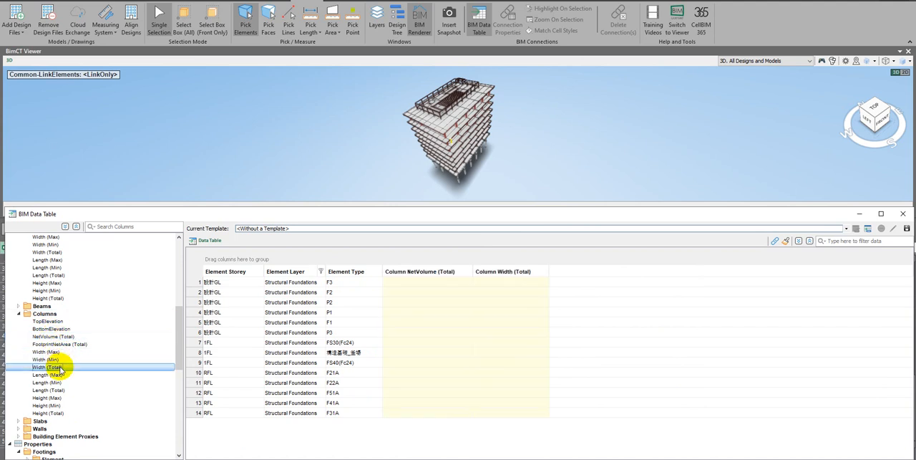
click(60, 413)
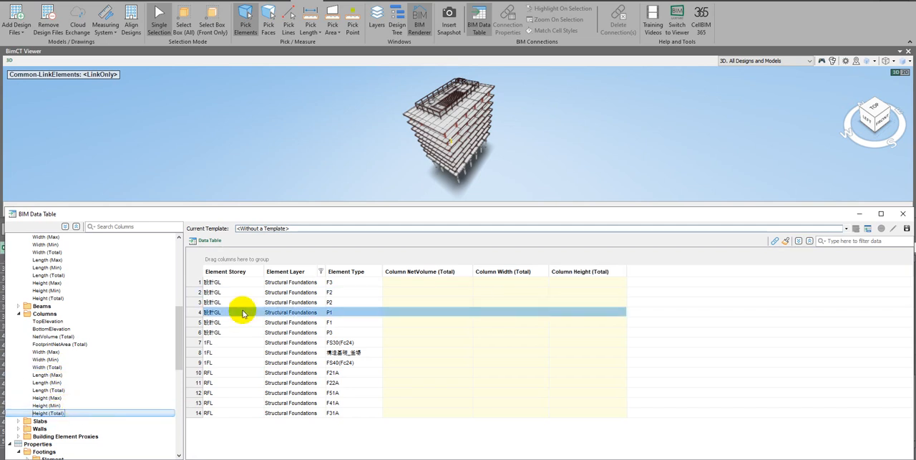
Filter the Element Layer column to Structural Columns
click(322, 275)
click(296, 316)
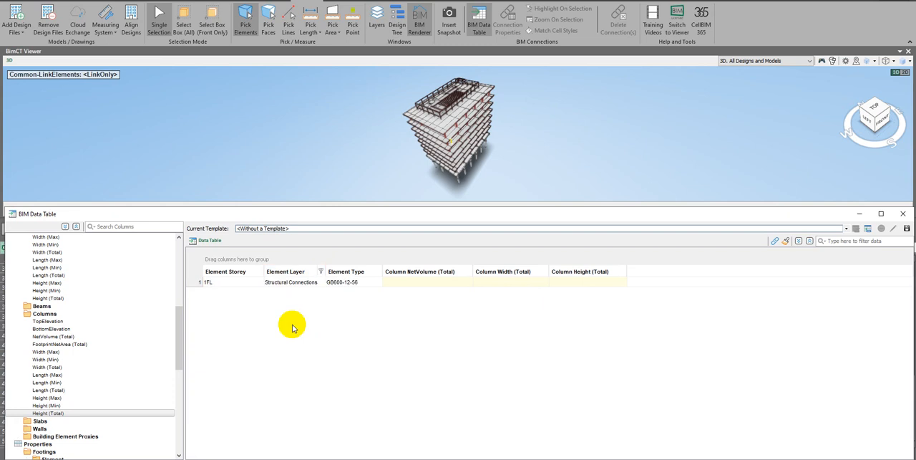
click(320, 271)
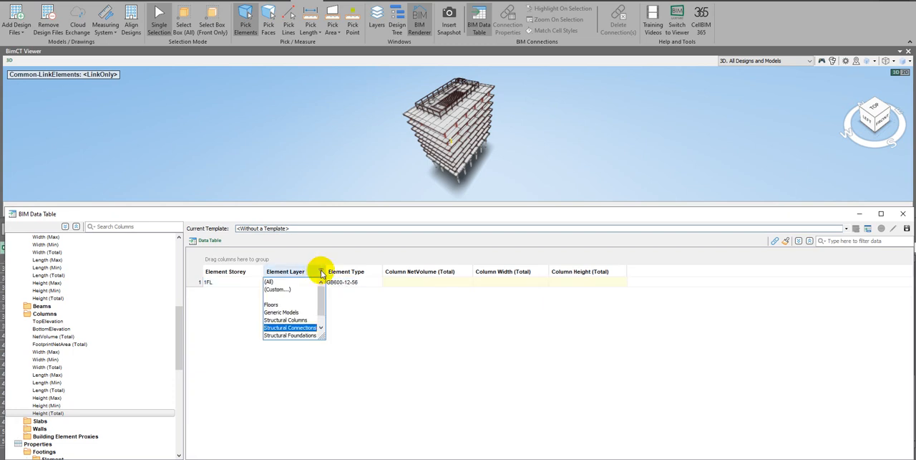
click(293, 319)
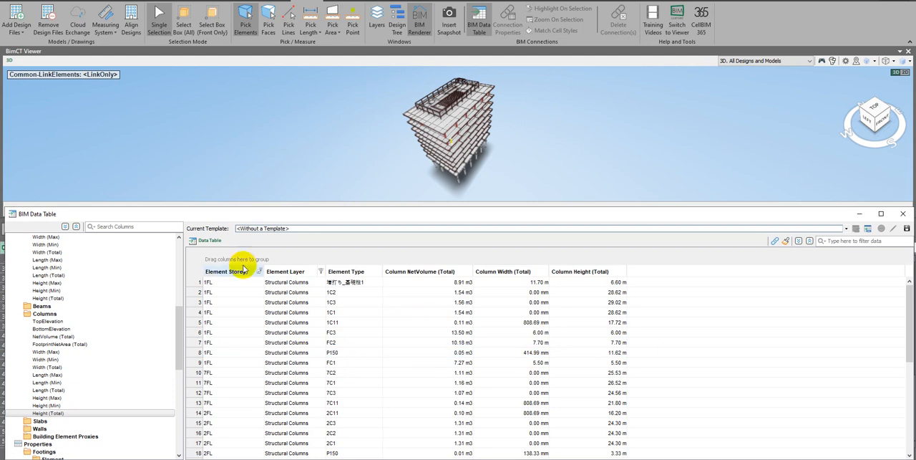
Inspect the structural columns filtered to storey 3FL and element type 3C11, and reset the Element Type filter to All
click(259, 272)
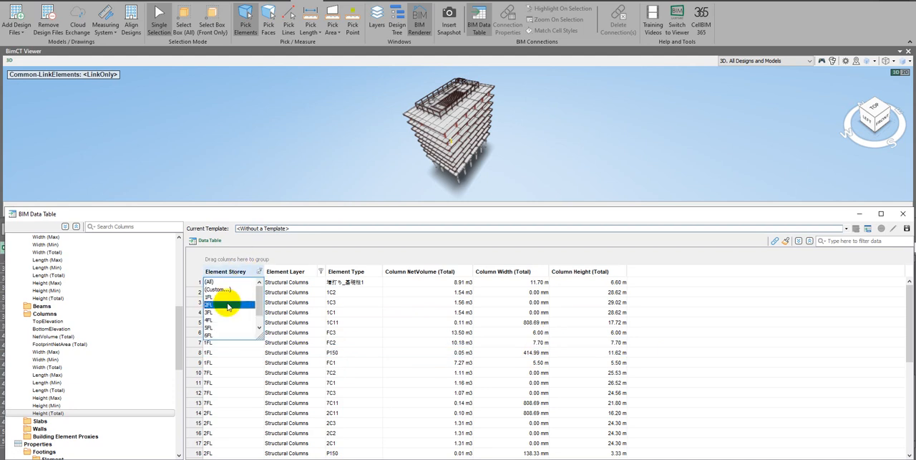
click(208, 313)
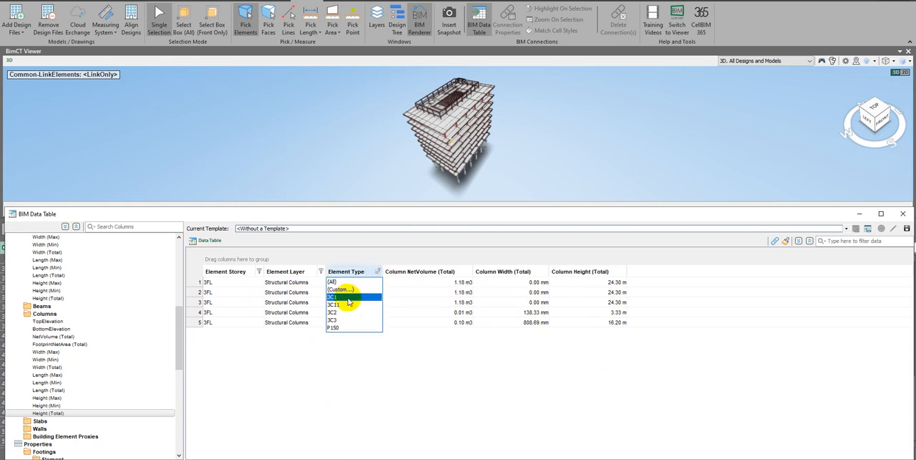
click(340, 305)
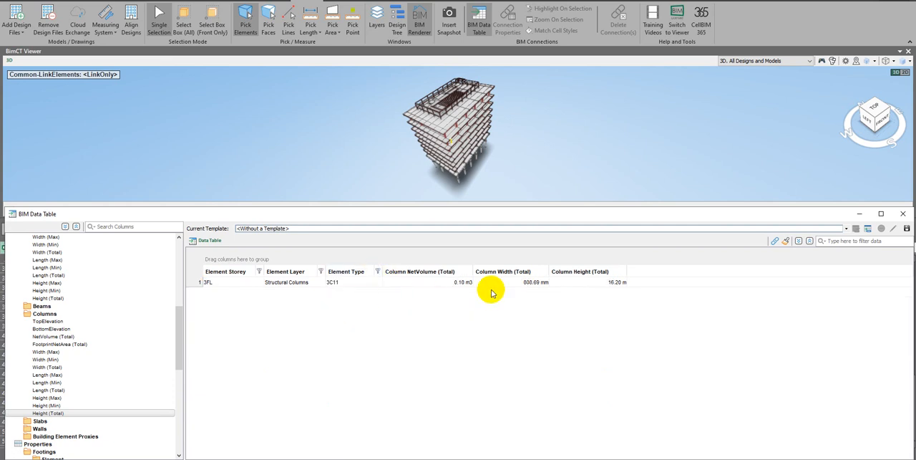
click(378, 271)
click(353, 281)
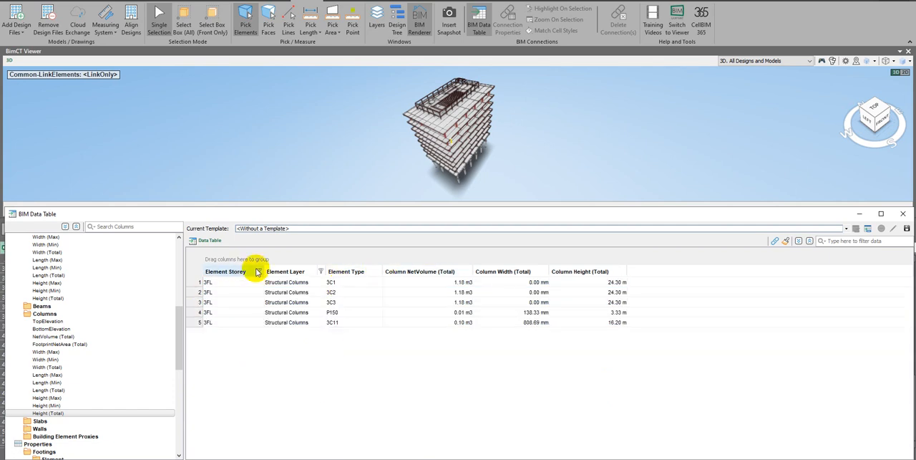
Inspect the structural columns filtered to storey 5FL, and reset the Element Storey filter to All
click(259, 272)
click(211, 334)
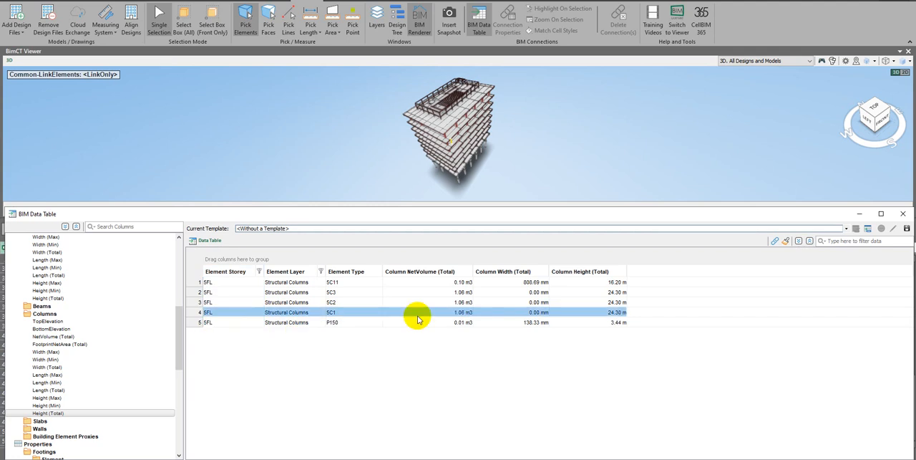
click(261, 273)
click(215, 282)
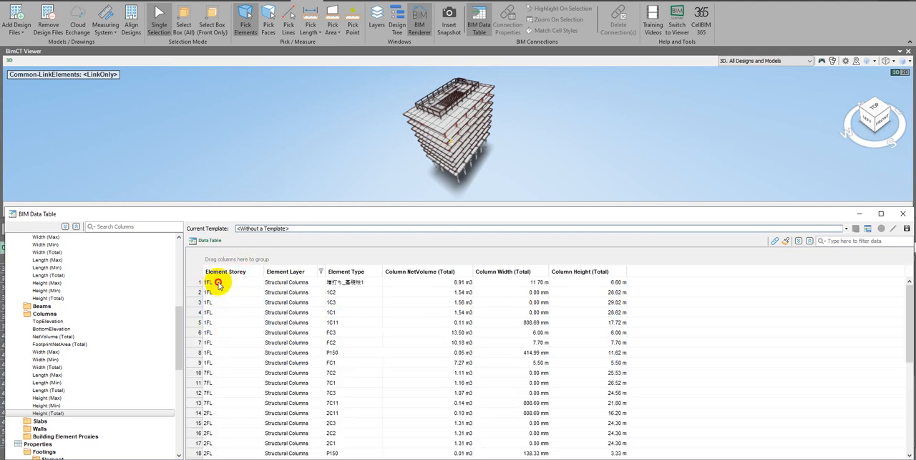
Look through the structural column rows and move the Column NetVolume (Total) column behind Column Height (Total)
scroll(537, 342, down, 5)
click(537, 342)
scroll(540, 344, down, 2)
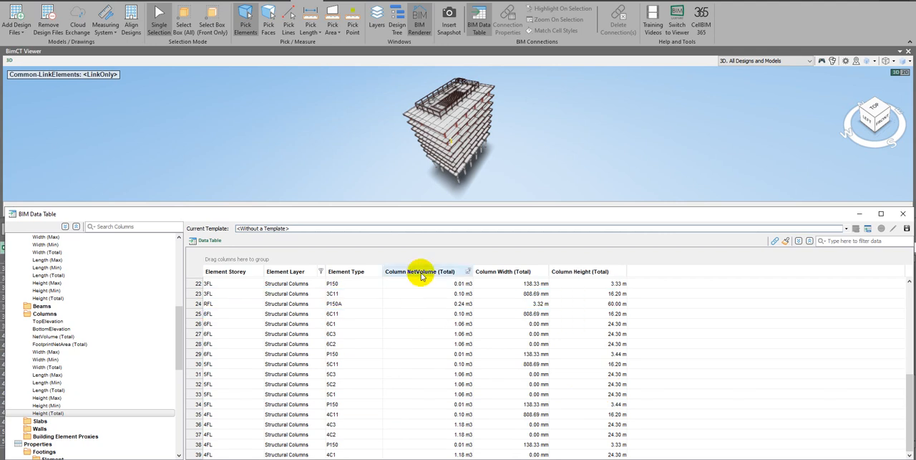
drag(415, 272, 649, 272)
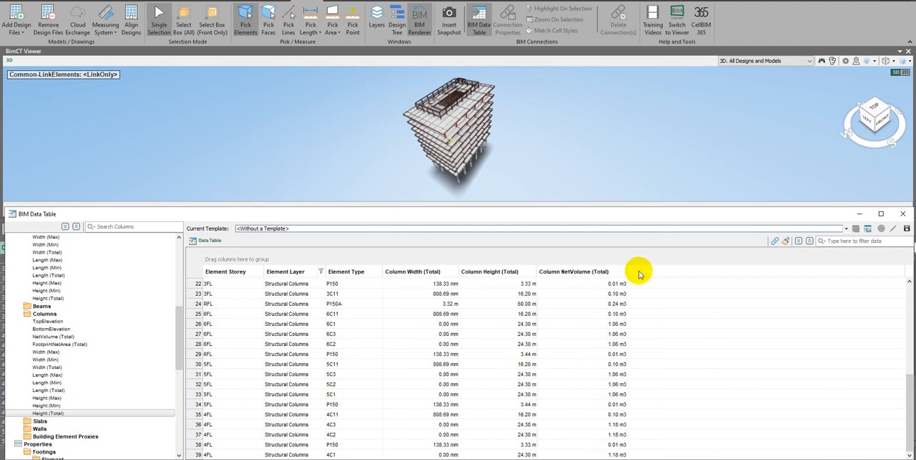